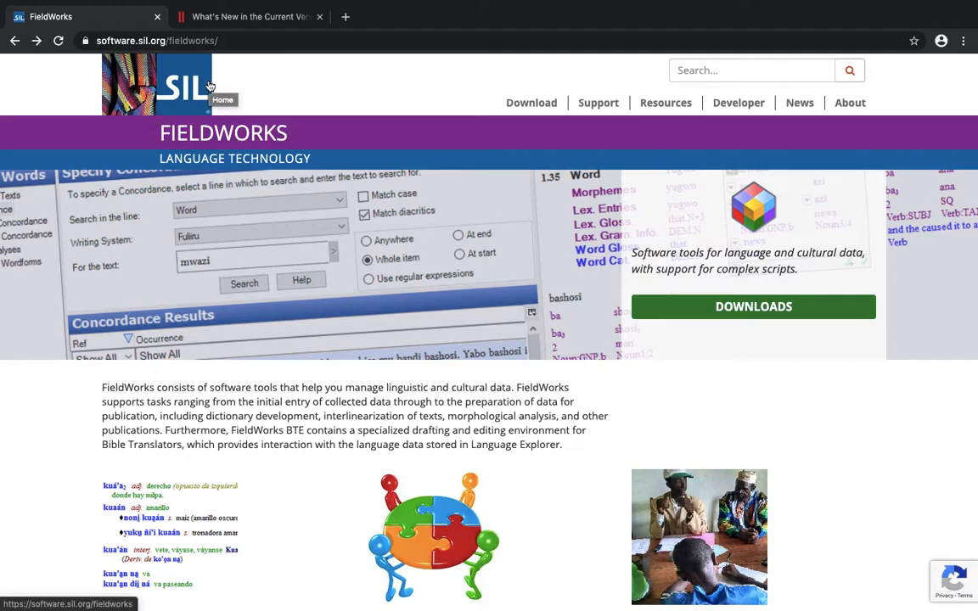
# - Open the FieldWorks download page and view the Parallels Desktop 15 page in the other open tab
pyautogui.click(689, 312)
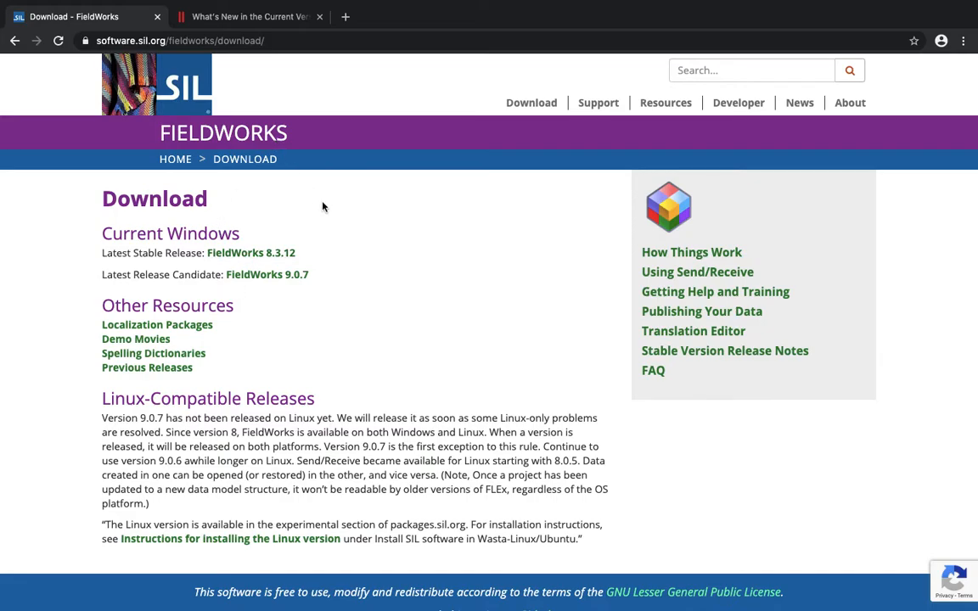
pyautogui.click(254, 18)
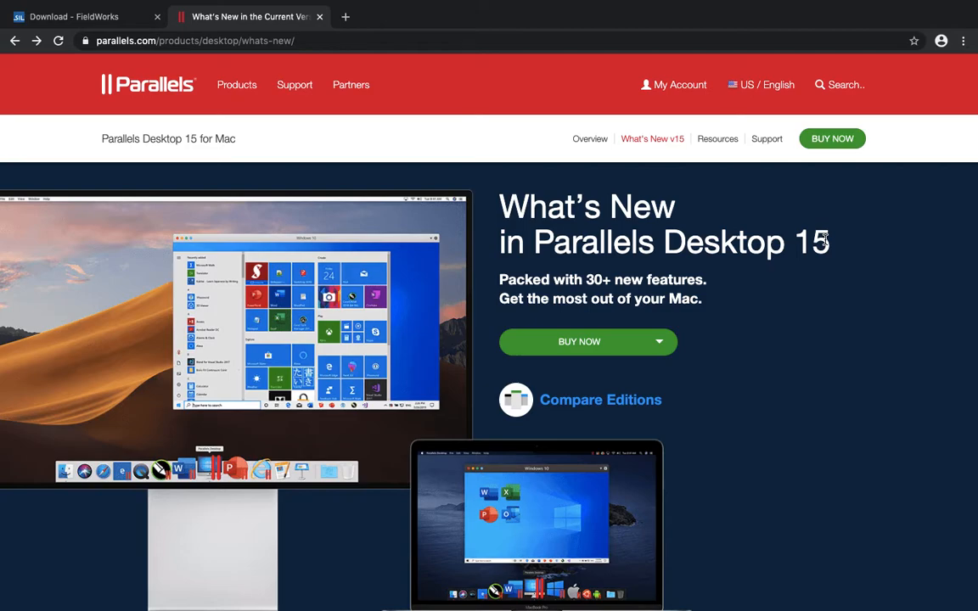
# - Open bit.ly/flexmac in a new browser tab
pyautogui.click(345, 20)
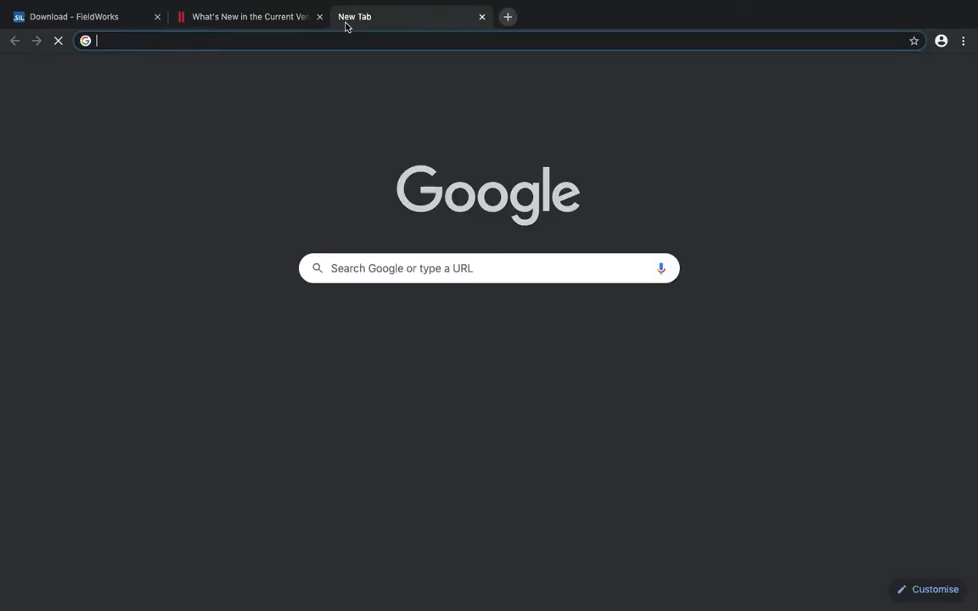
pyautogui.write('bit.ly/flexmac')
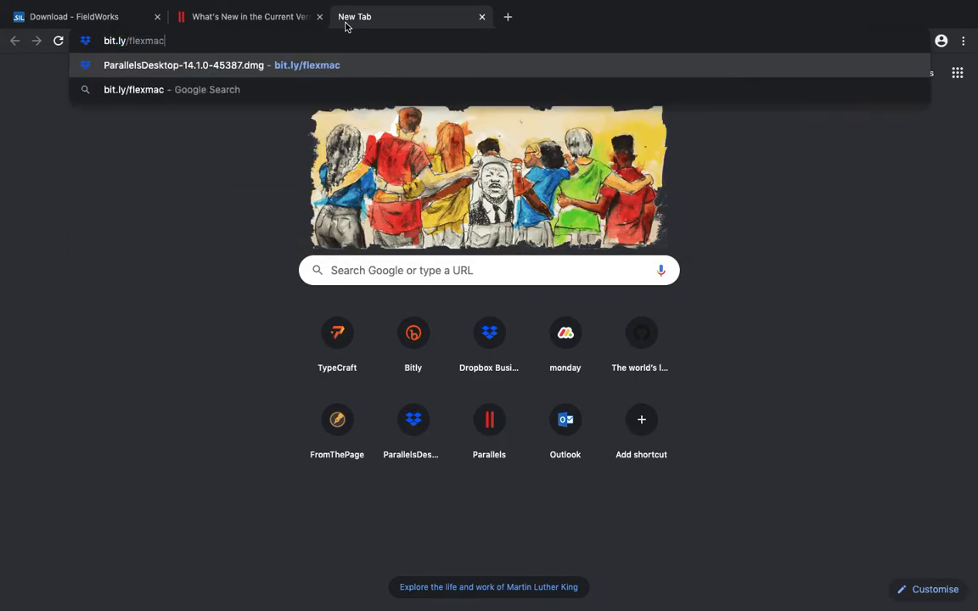
pyautogui.press('Return')
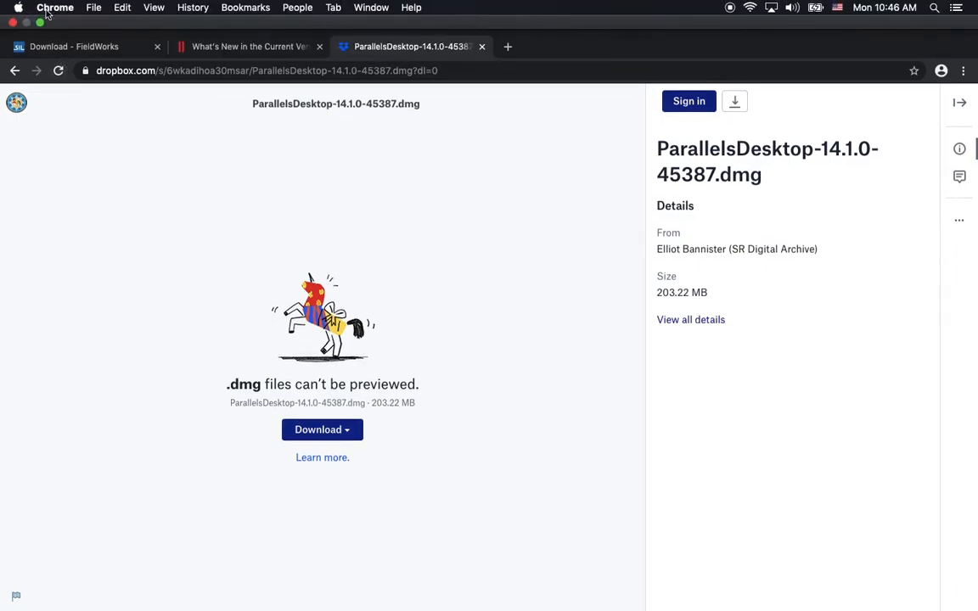
# - Move the full-screen browser out of the way and open ParallelsDesktop-14.1.0-45387.dmg from the desktop
pyautogui.click(41, 22)
pyautogui.click(39, 44)
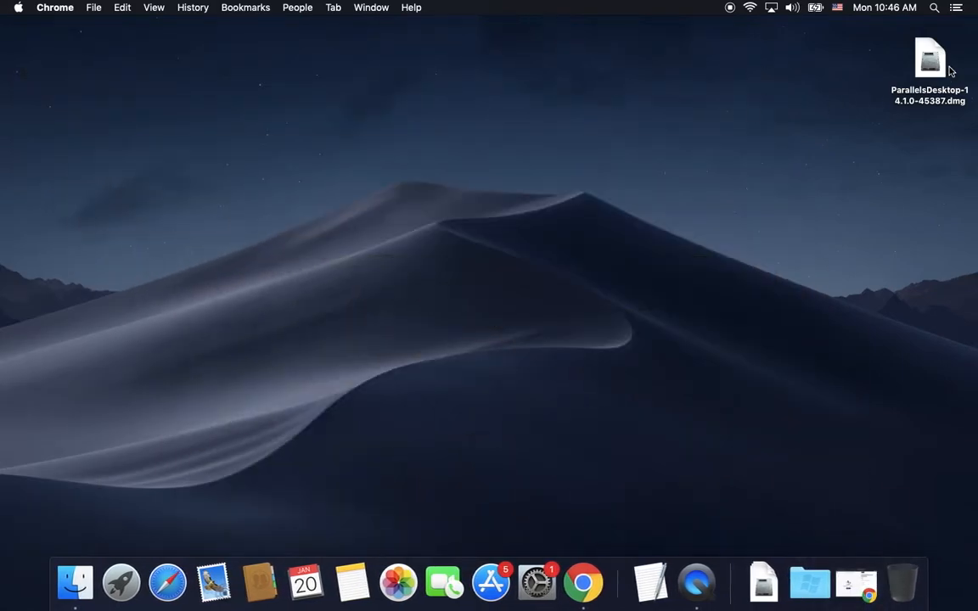
pyautogui.click(951, 71)
pyautogui.click(942, 73)
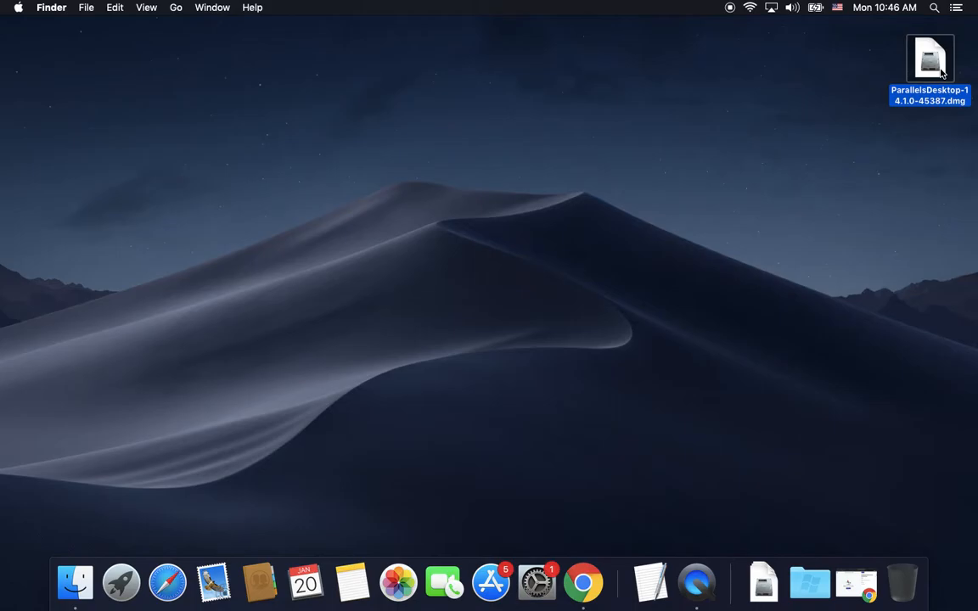
pyautogui.doubleClick(930, 59)
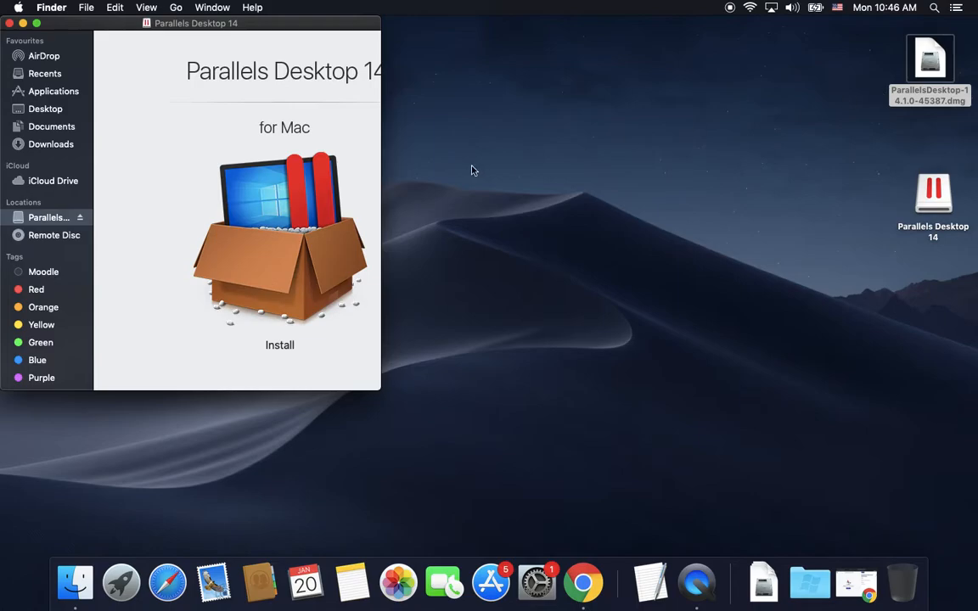
# - Run the Parallels Desktop 14 installer with the available update, authorizing it with the administrator password
pyautogui.doubleClick(286, 236)
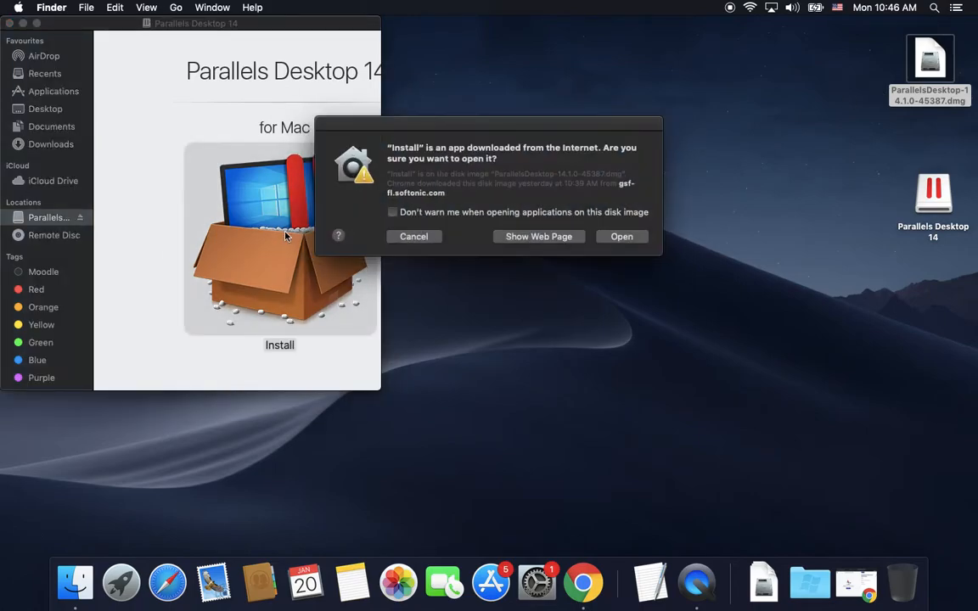
pyautogui.click(618, 239)
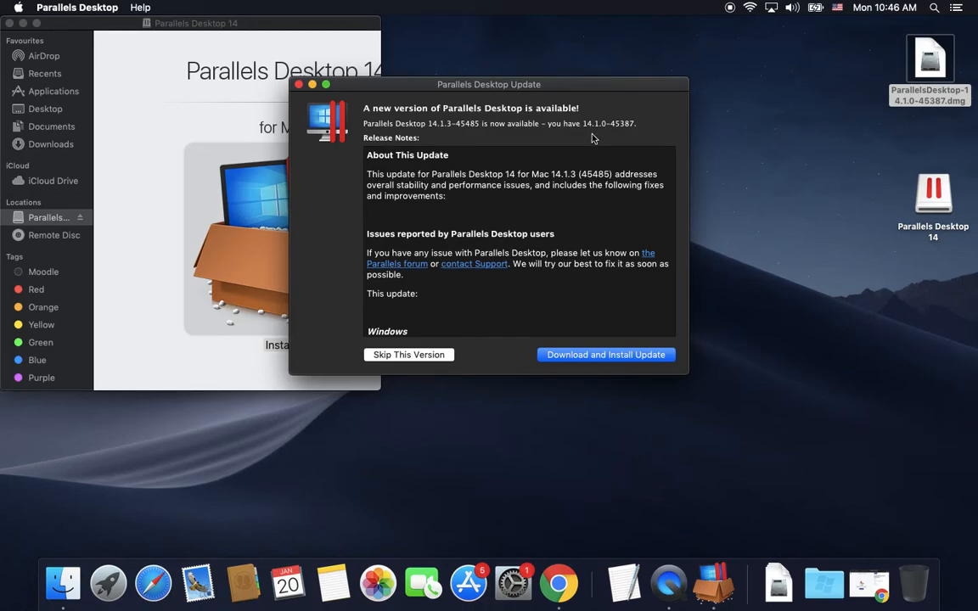
pyautogui.click(580, 355)
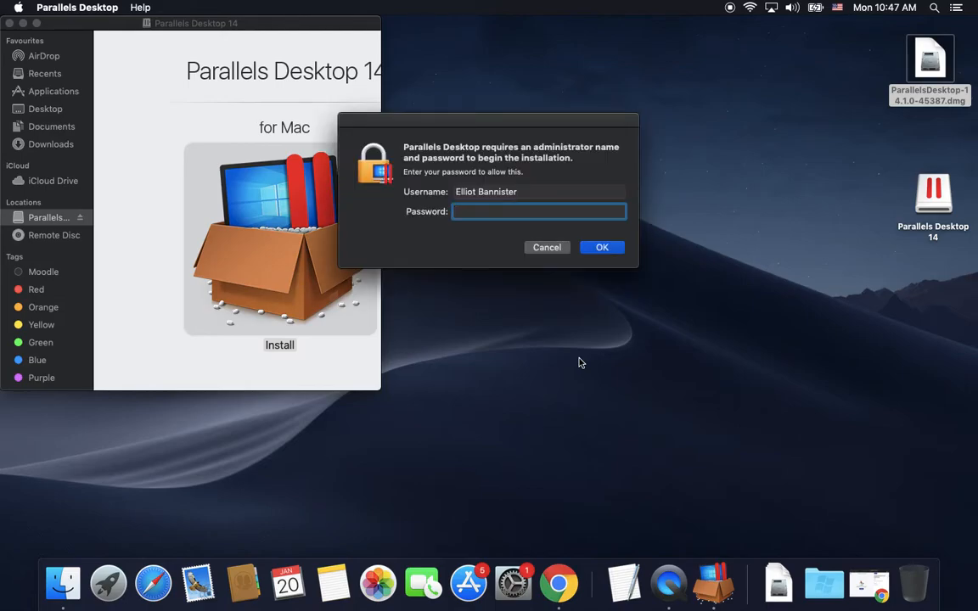
pyautogui.write('••••••••••••••')
pyautogui.press('Return')
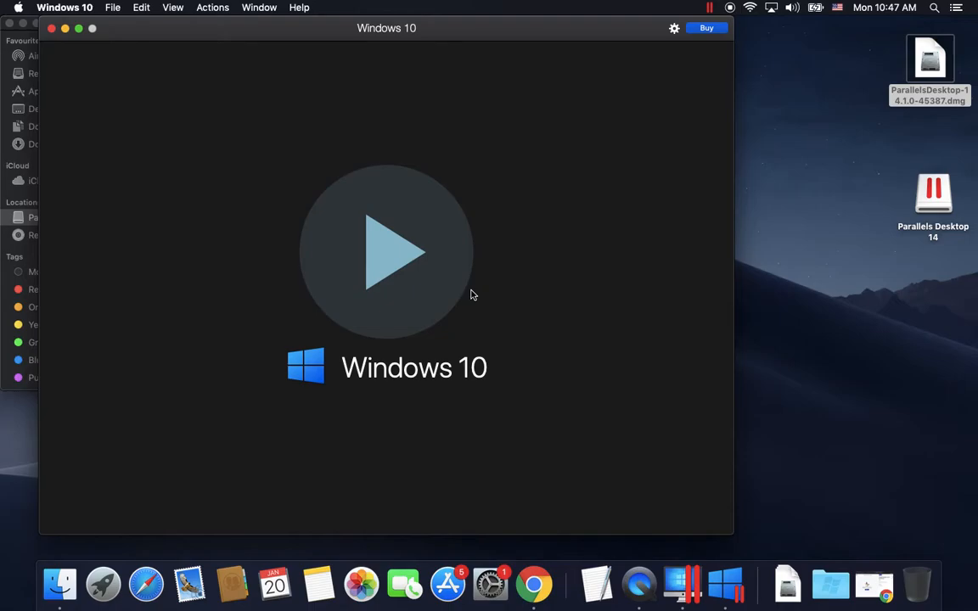
# - Start the Windows 10 virtual machine and continue with the Parallels Desktop trial
pyautogui.click(415, 256)
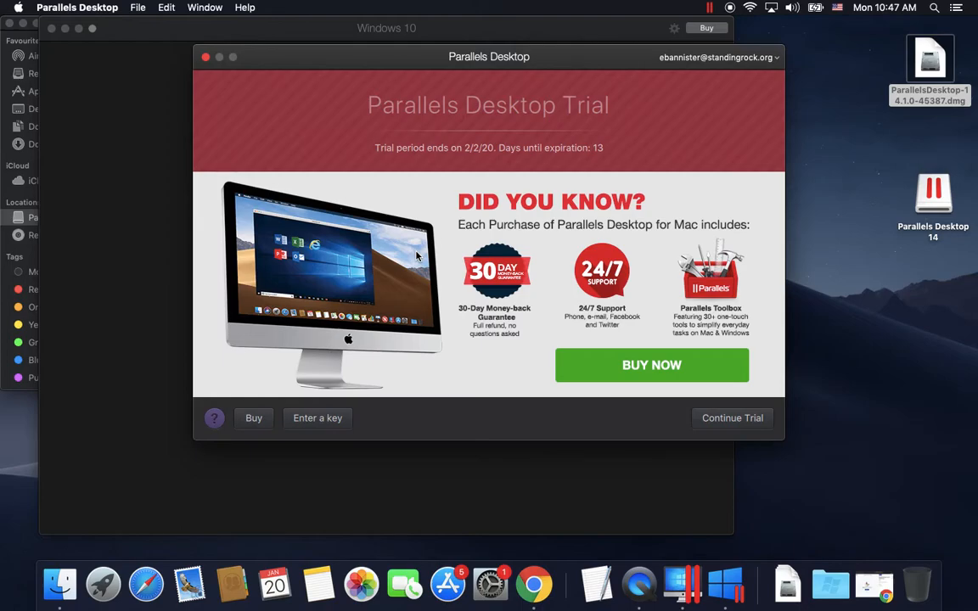
pyautogui.click(776, 58)
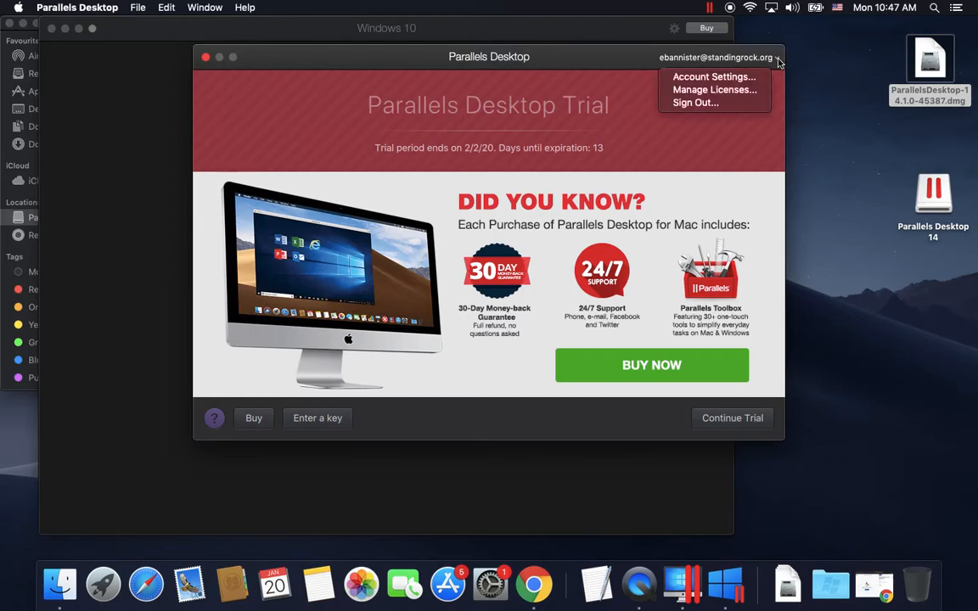
pyautogui.click(715, 424)
pyautogui.click(717, 423)
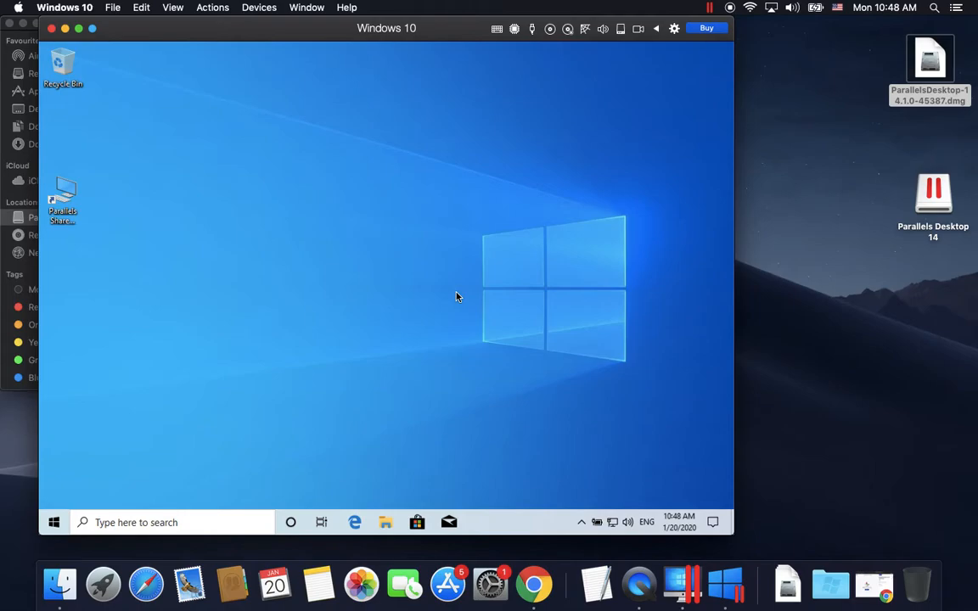
# - Open software.sil.org/fieldworks/download/ in Microsoft Edge inside the Windows 10 virtual machine
pyautogui.click(355, 524)
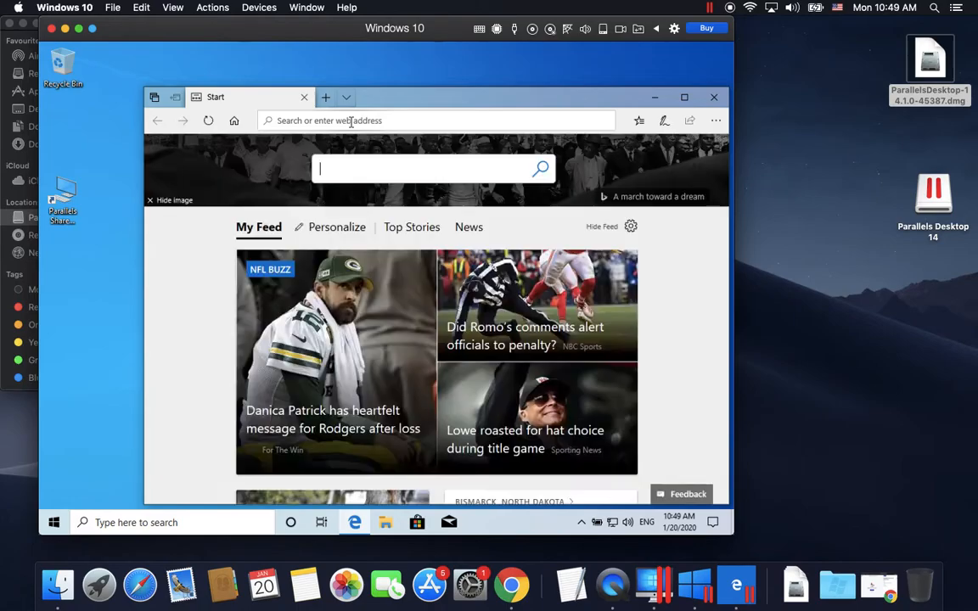
pyautogui.click(351, 121)
pyautogui.write('s')
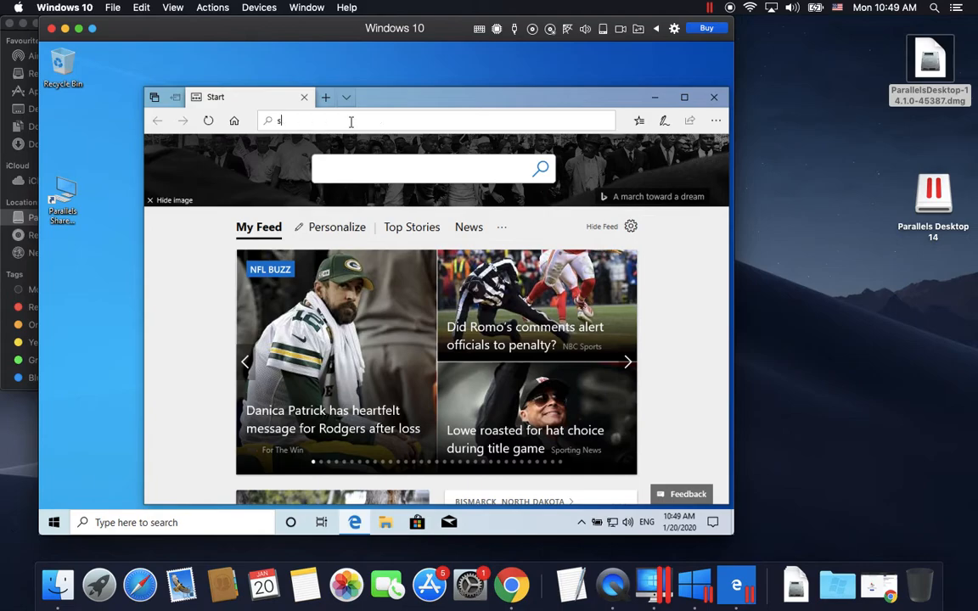
pyautogui.write('oftware.sil.org')
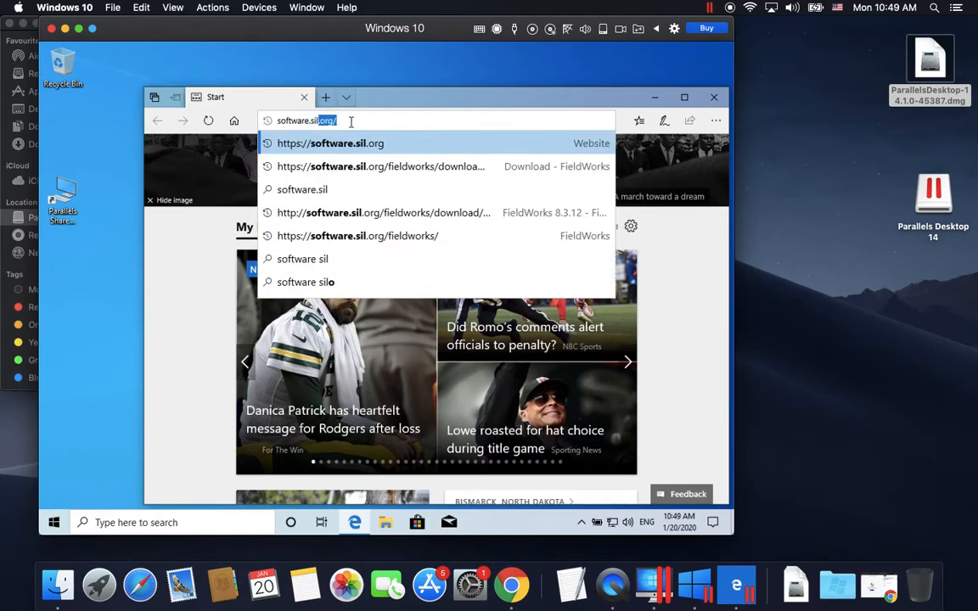
pyautogui.write('/fieldworks/download/')
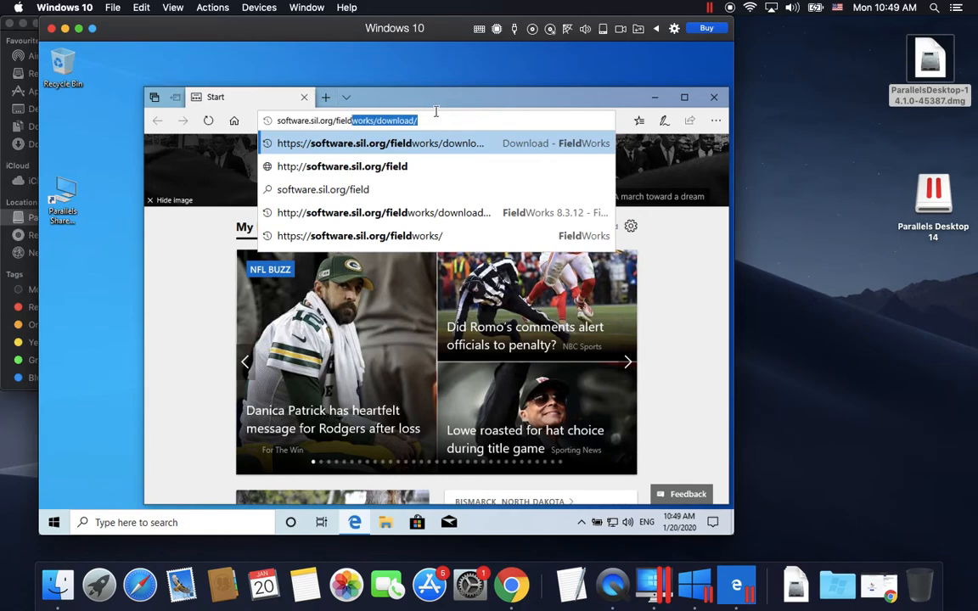
pyautogui.press('Return')
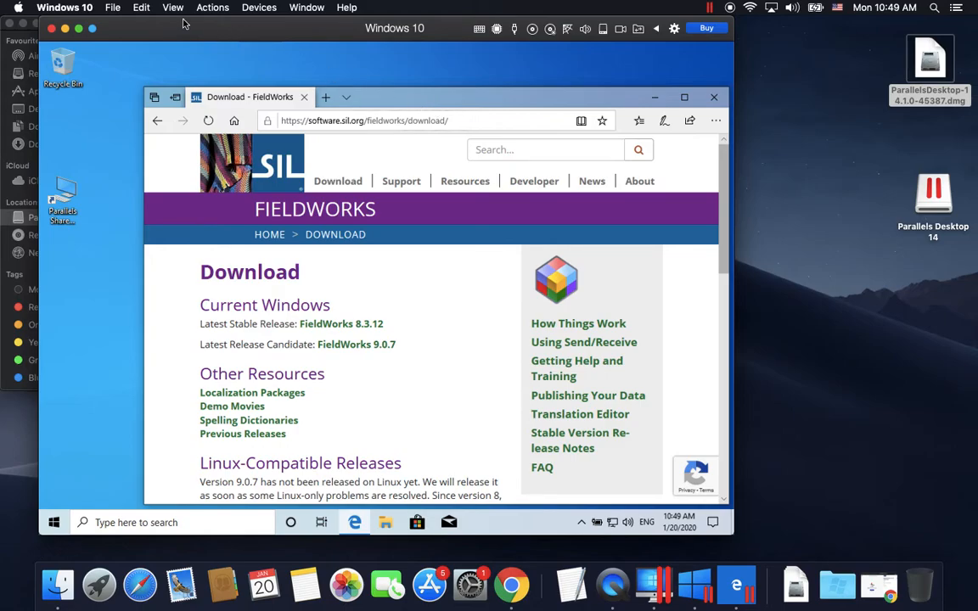
# - Switch the Windows 10 virtual machine to full screen and back to a window
pyautogui.click(79, 29)
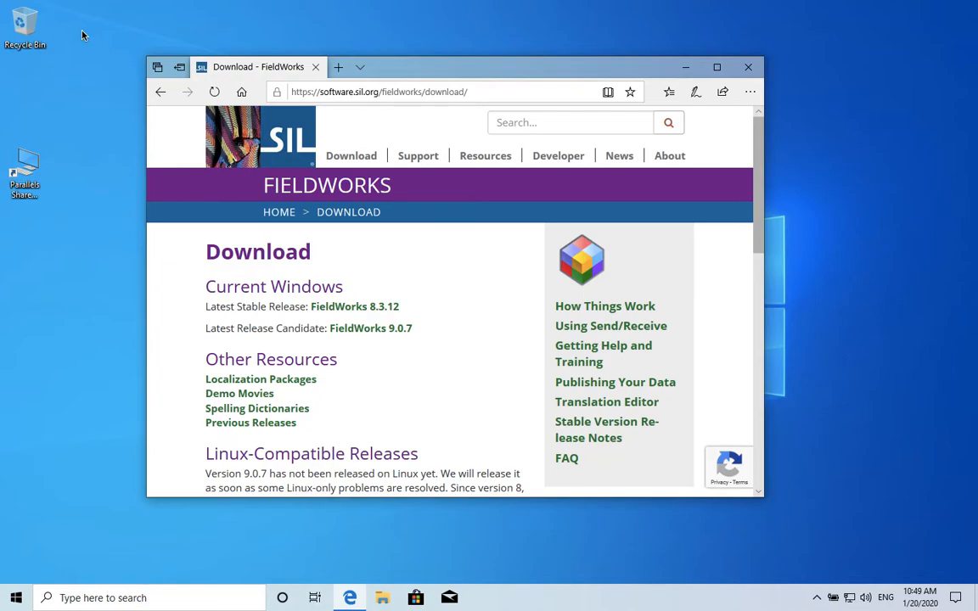
pyautogui.moveTo(42, 3)
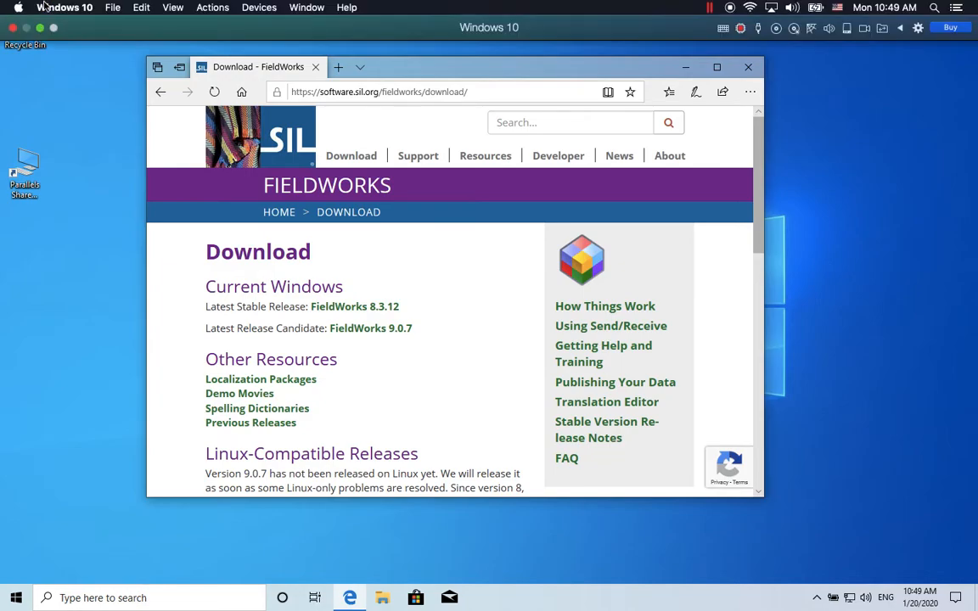
pyautogui.click(40, 28)
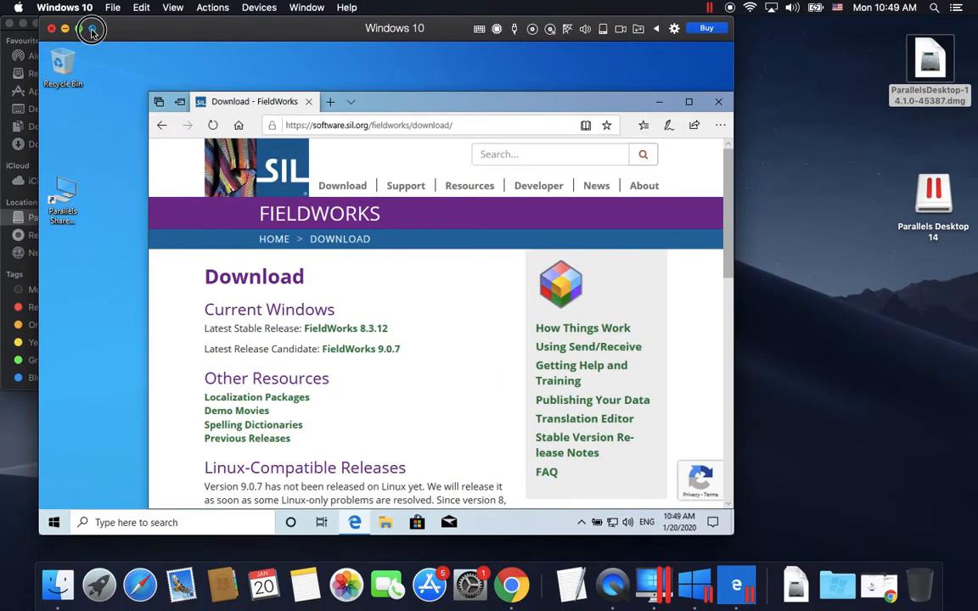
# - Put the virtual machine in Coherence view, try moving the Edge window on the Mac desktop, and exit Coherence
pyautogui.click(92, 29)
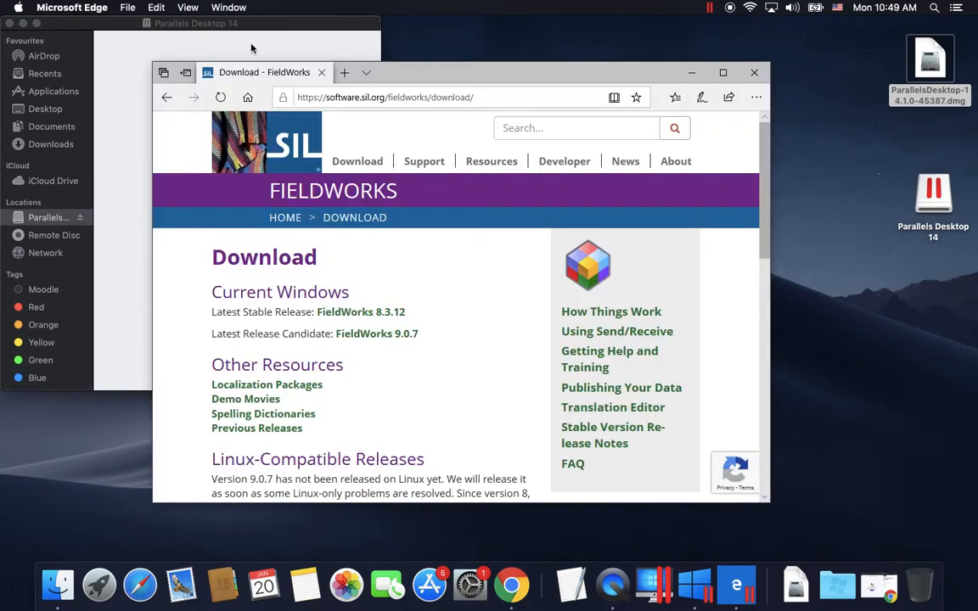
pyautogui.moveTo(400, 74); pyautogui.dragTo(435, 88)
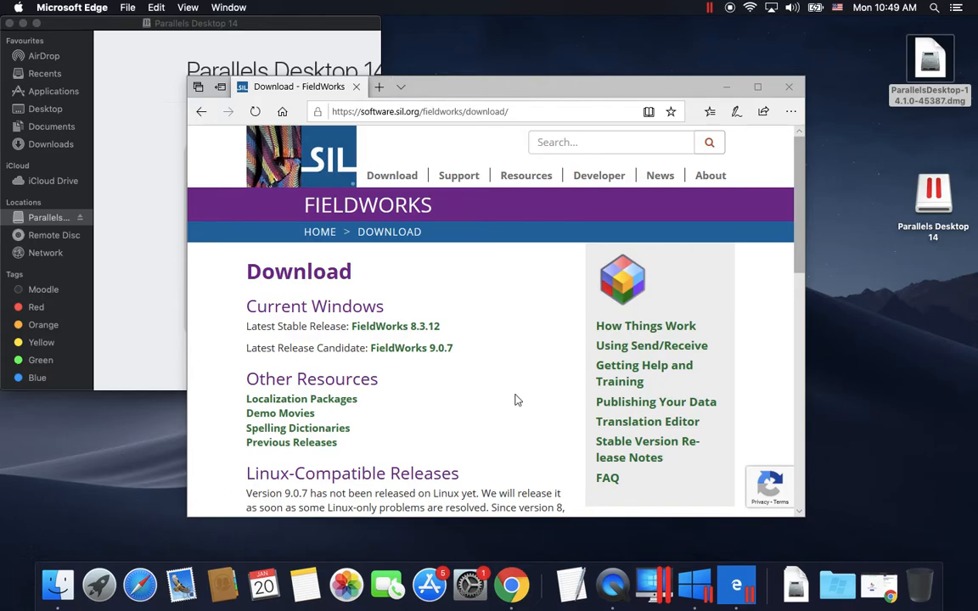
pyautogui.click(711, 9)
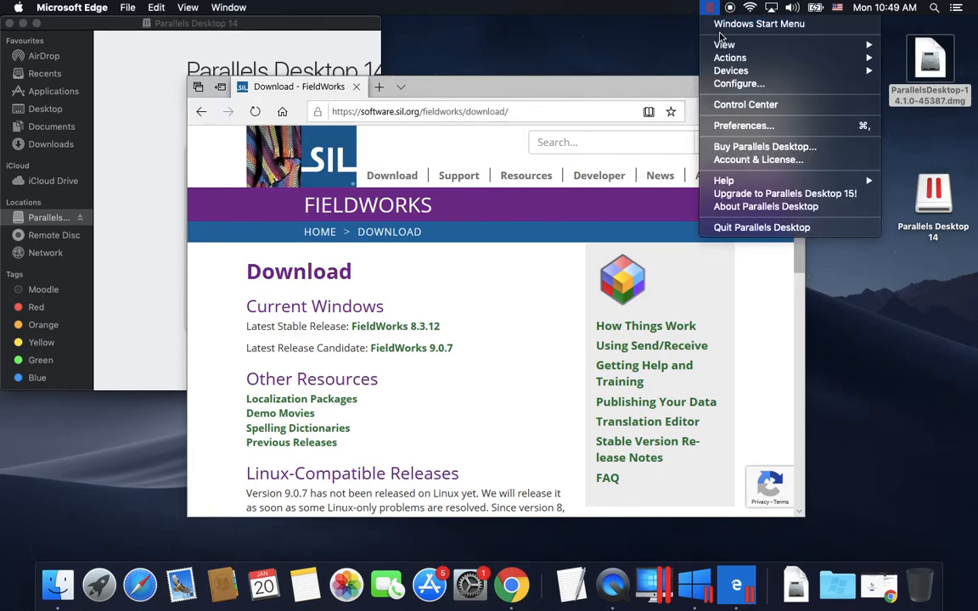
pyautogui.moveTo(723, 46)
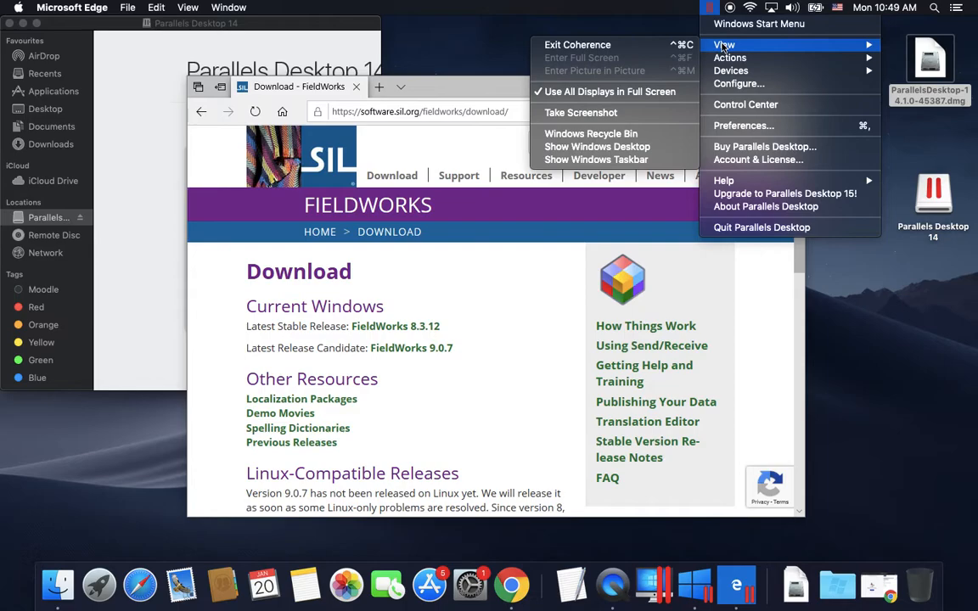
pyautogui.click(656, 47)
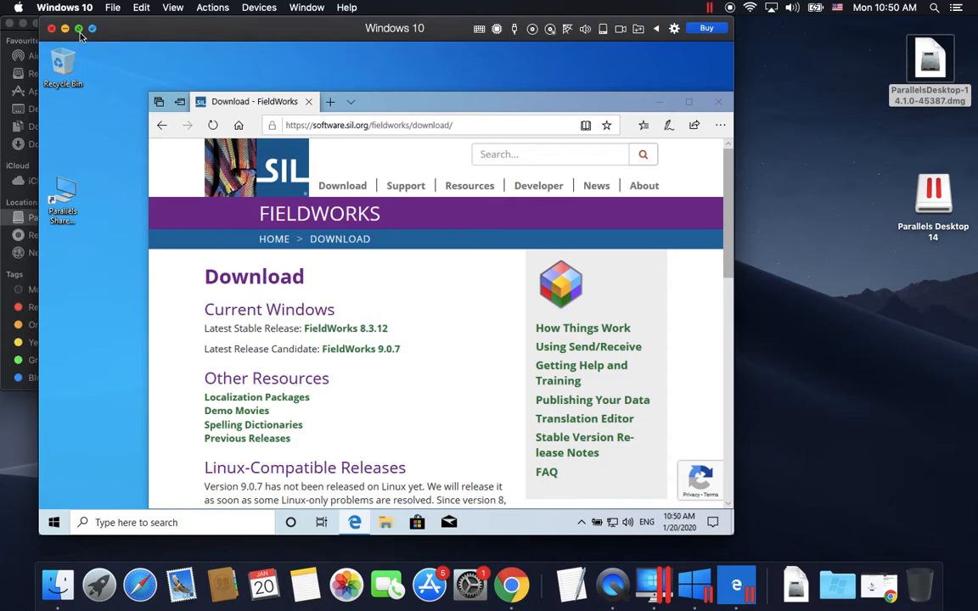
# - Show the virtual machine in full screen and open the download page of the stable release FieldWorks 8.3.12
pyautogui.click(79, 29)
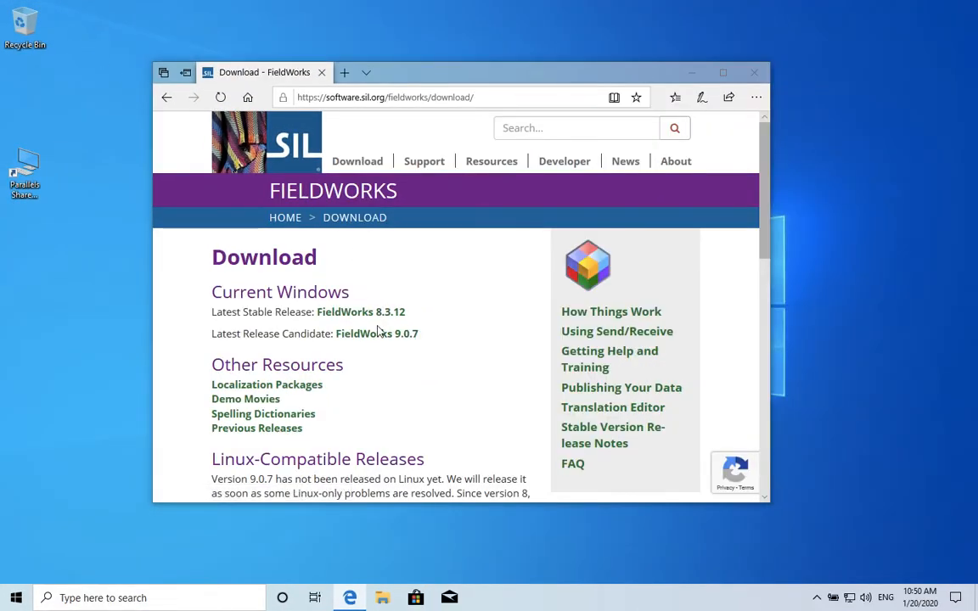
pyautogui.scroll(-3, 377, 332)
pyautogui.scroll(2, 379, 332)
pyautogui.click(354, 231)
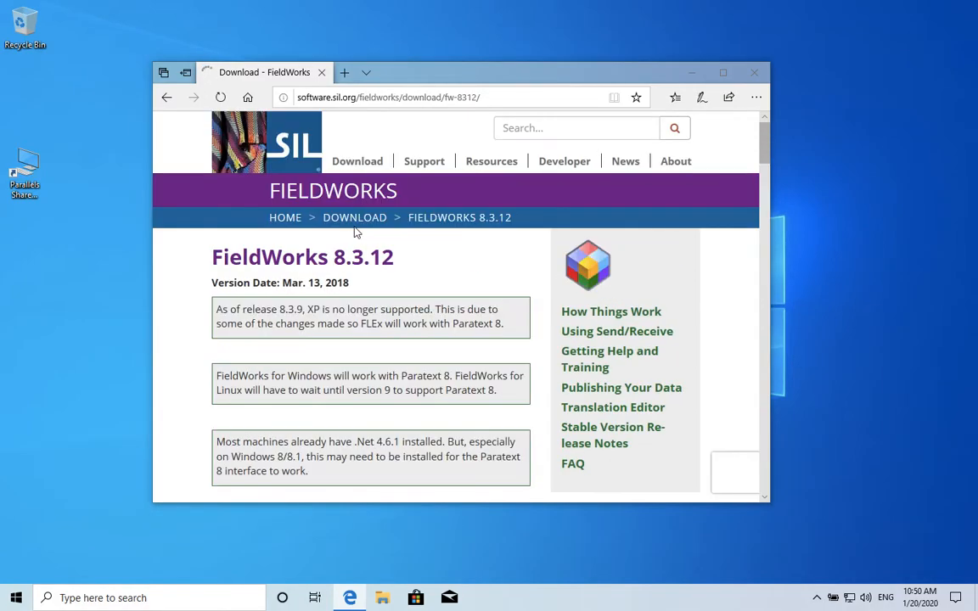
# - Download and save the FieldWorks SE Full package for Windows and open the folder containing it
pyautogui.scroll(-5, 429, 318)
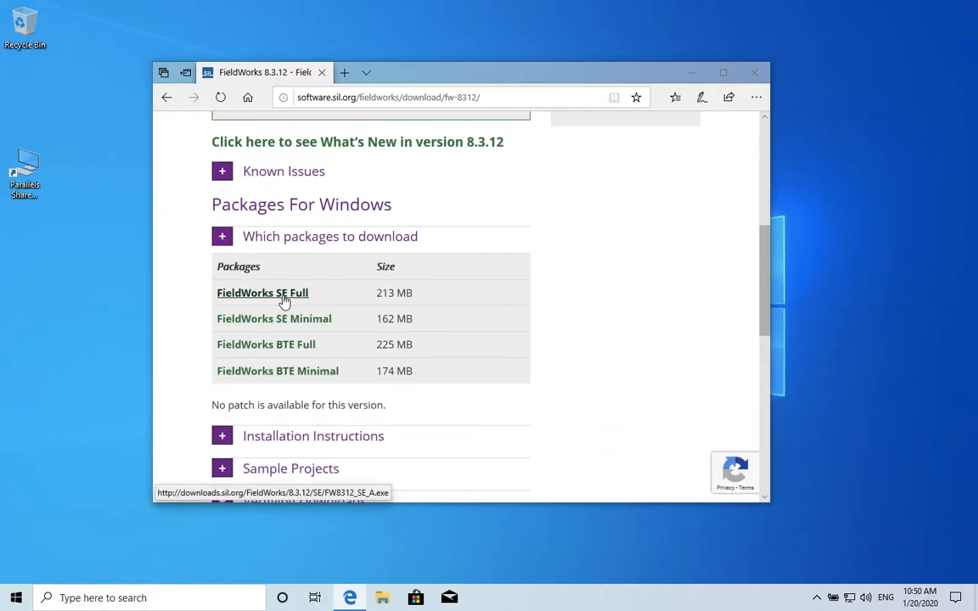
pyautogui.click(284, 301)
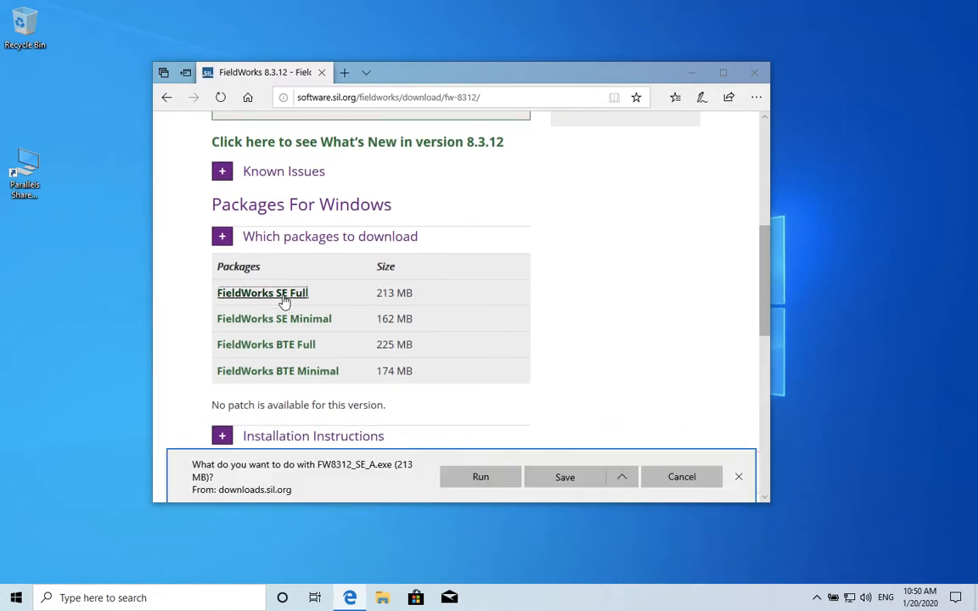
pyautogui.click(574, 482)
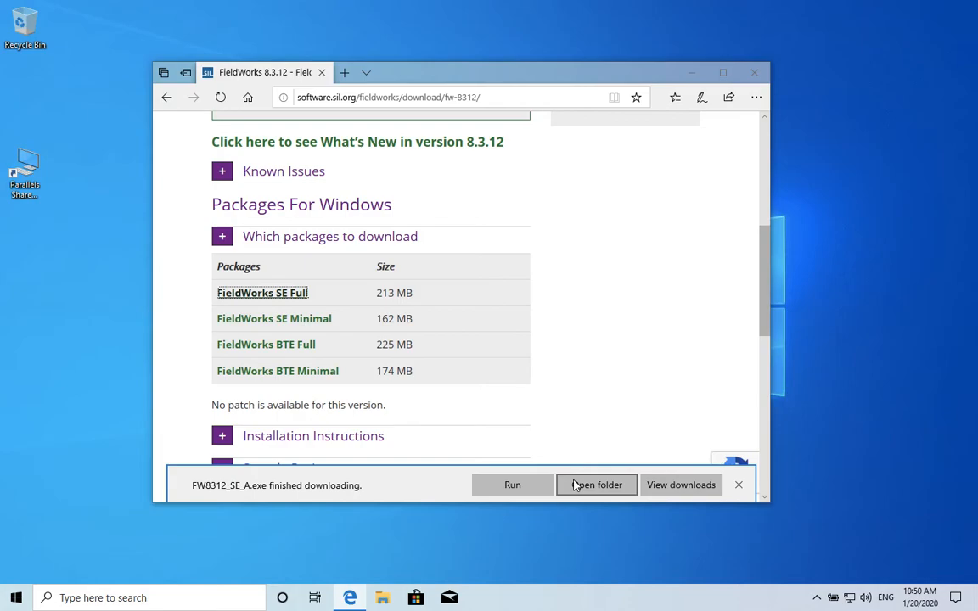
pyautogui.click(575, 484)
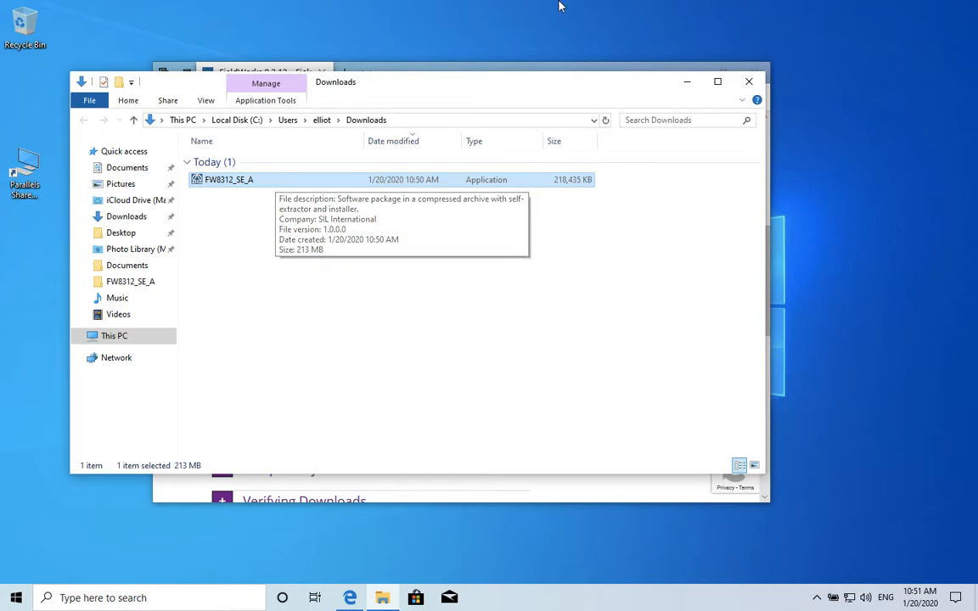
pyautogui.moveTo(557, 2)
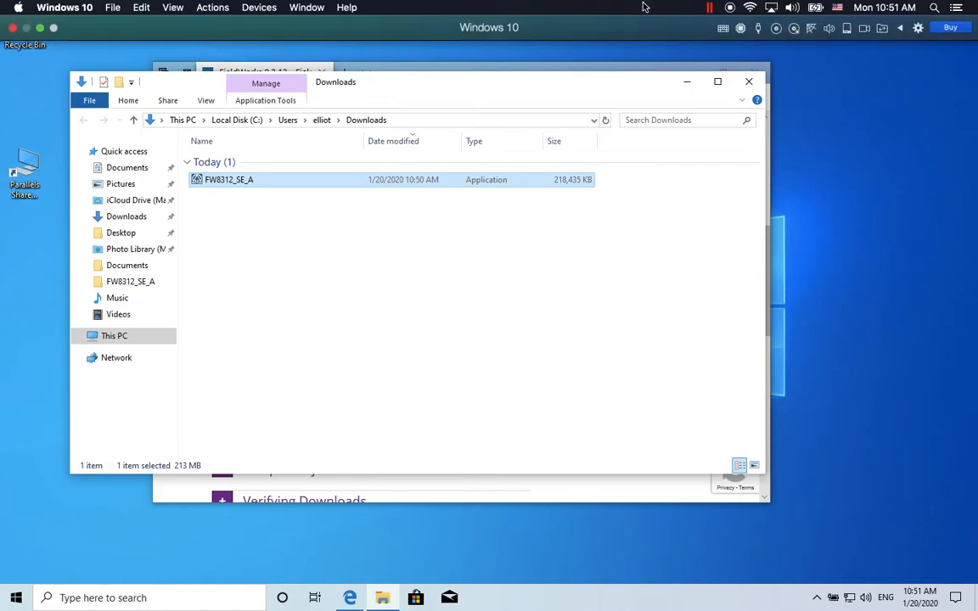
# - Review the Mac folder sharing options in the Windows 10 virtual machine's configuration, including Share Mac user folders with Windows
pyautogui.click(711, 8)
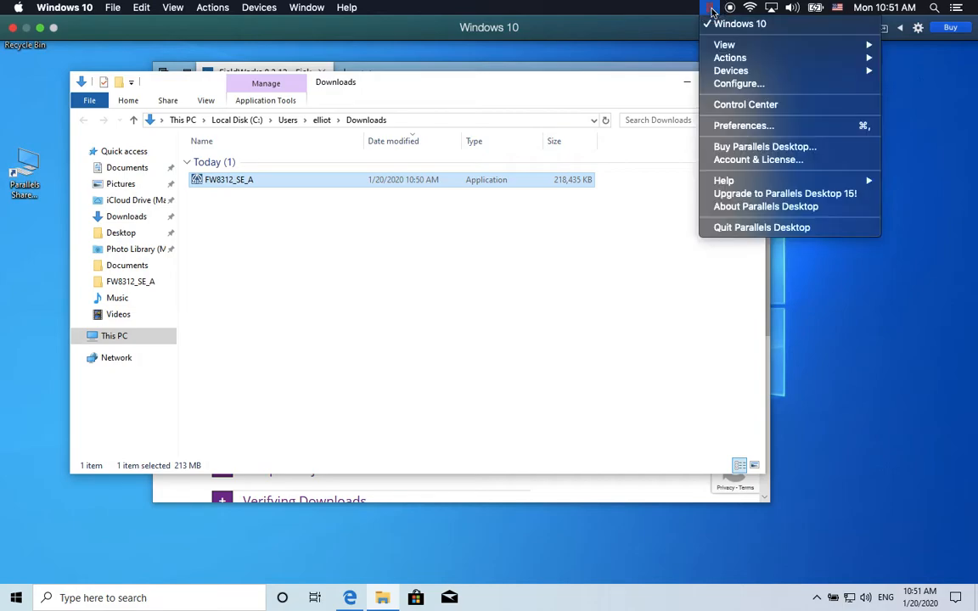
pyautogui.click(731, 83)
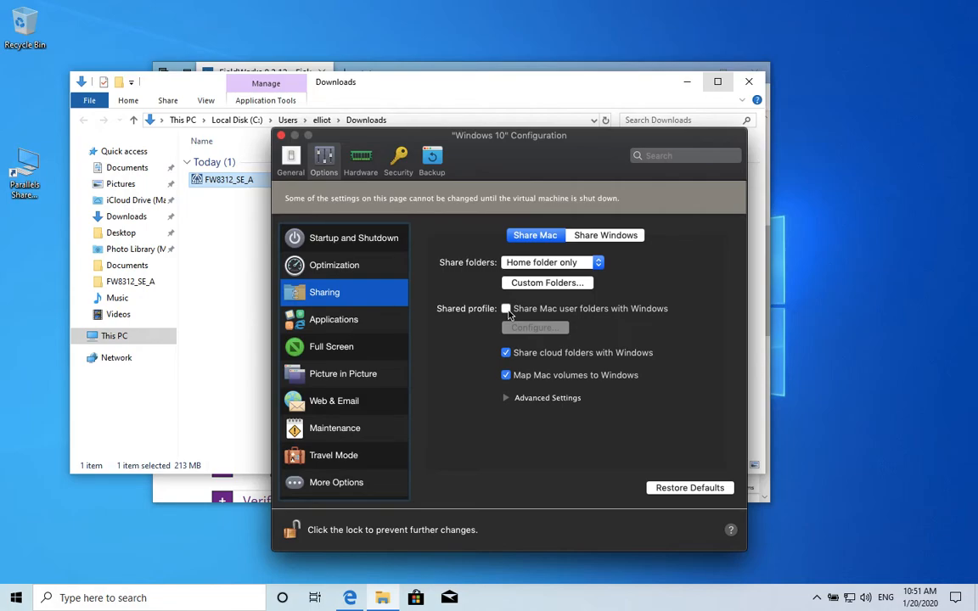
pyautogui.click(281, 135)
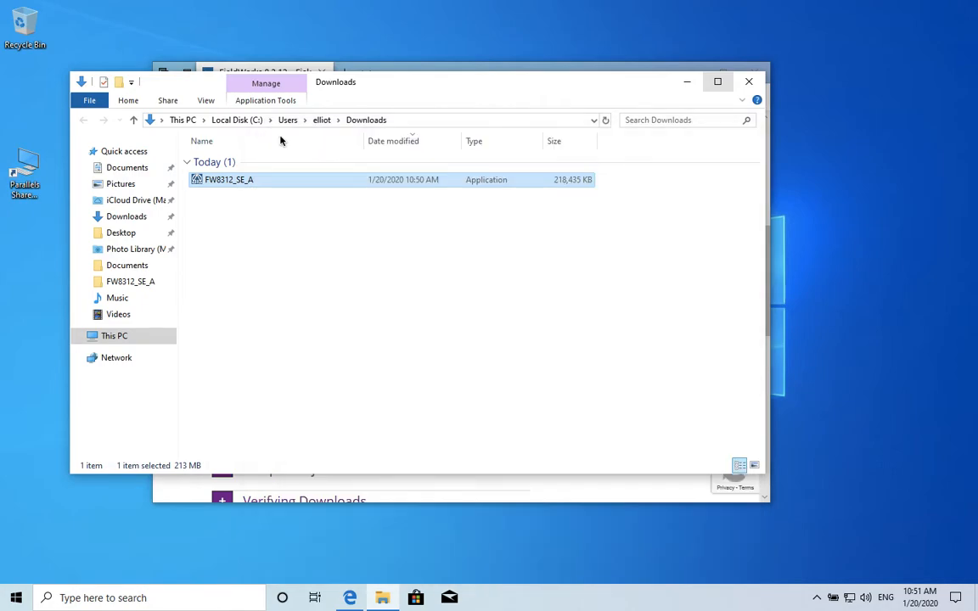
# - Run the downloaded FW8312_SE_A installer, unpack its files into the Downloads folder, and allow it to make changes to the device
pyautogui.doubleClick(262, 182)
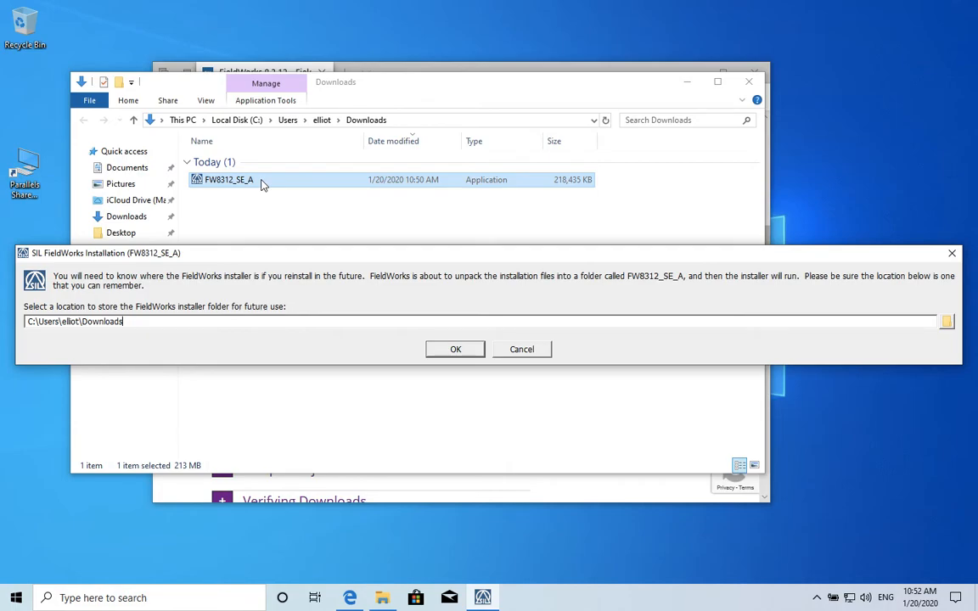
pyautogui.click(456, 349)
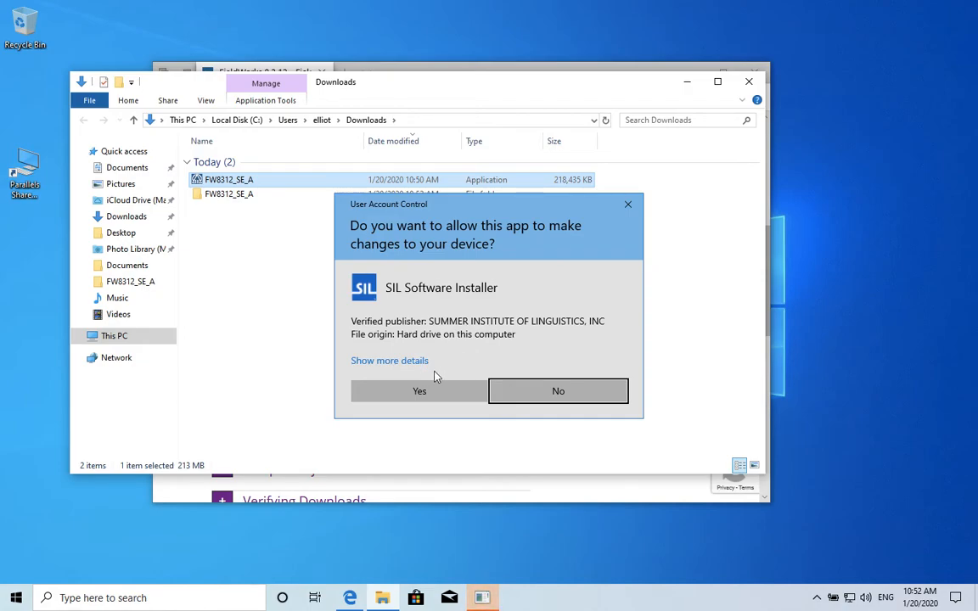
pyautogui.click(419, 392)
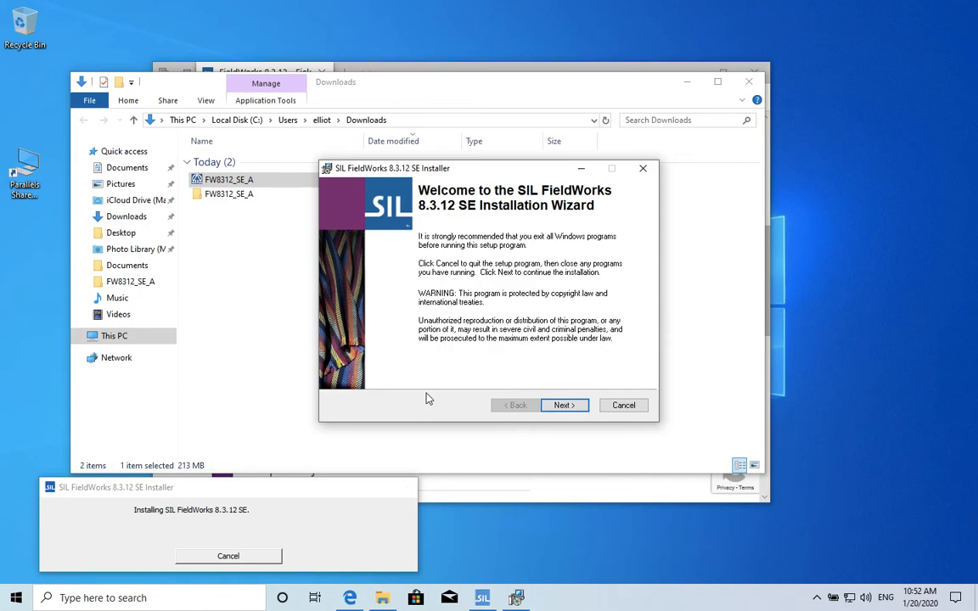
# - Accept all the license agreements in the FieldWorks installation wizard and enter Standing Rock Sioux Tribe as the organization
pyautogui.click(564, 406)
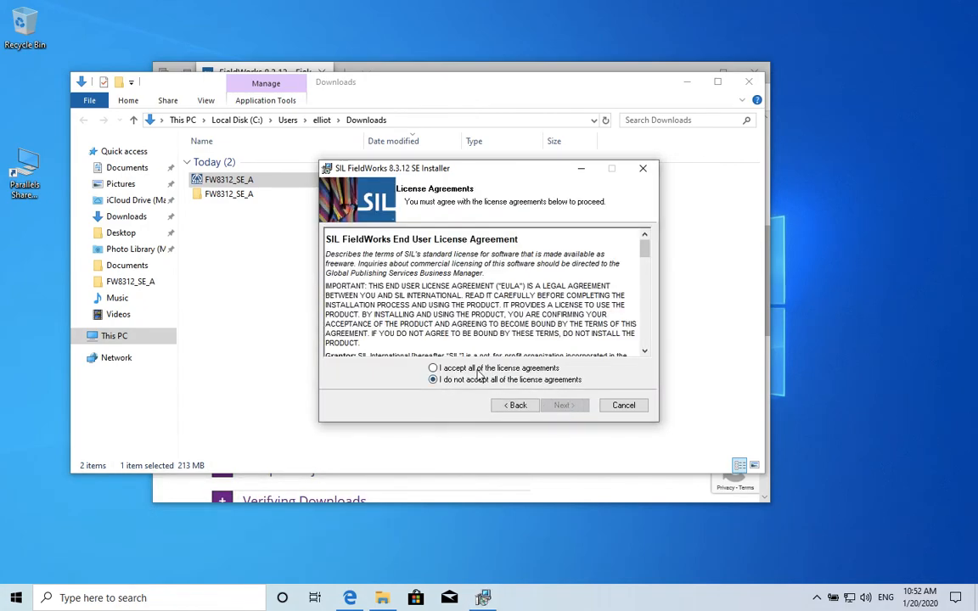
pyautogui.click(478, 369)
pyautogui.click(561, 405)
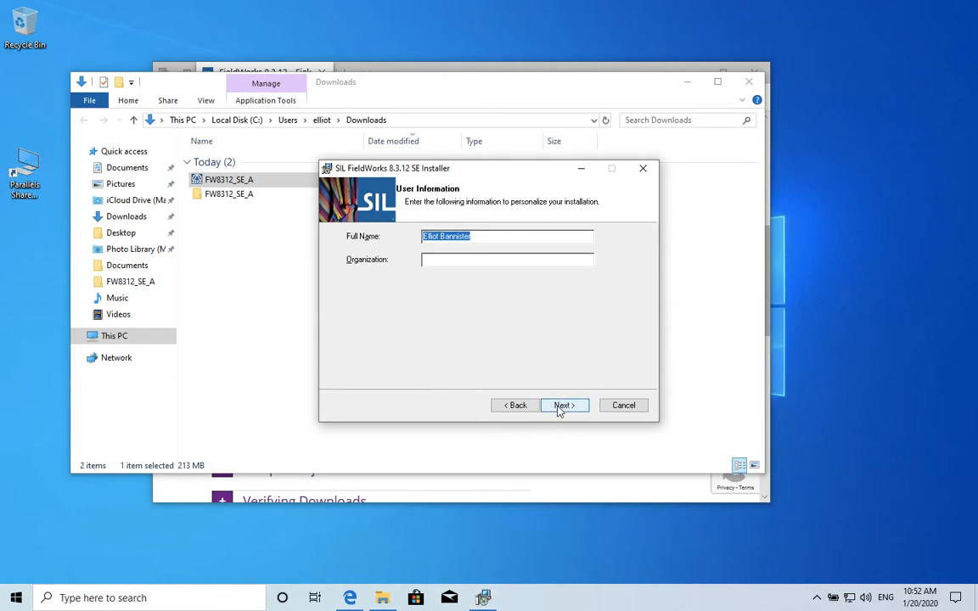
pyautogui.click(440, 259)
pyautogui.write('Standing Rock S')
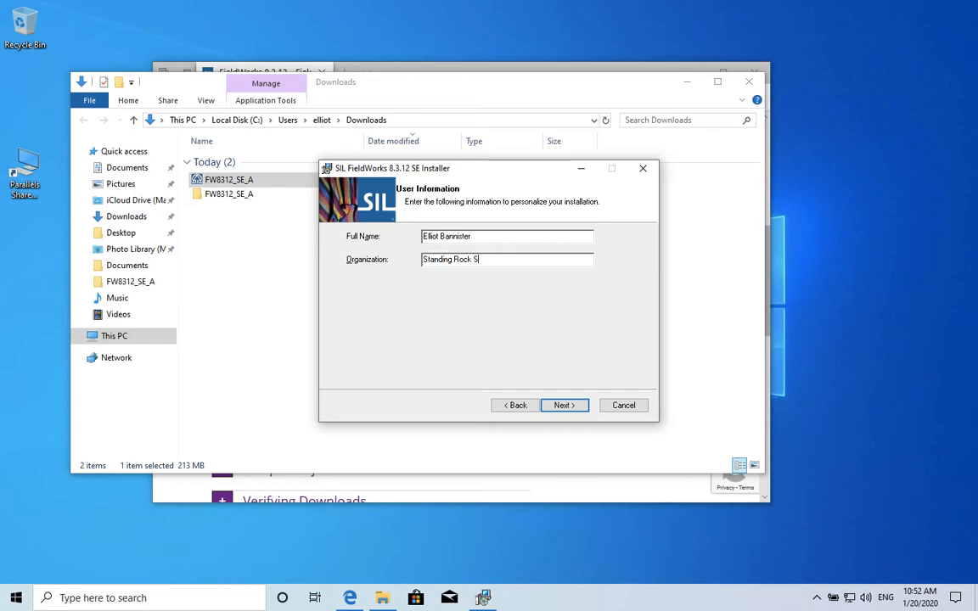
pyautogui.write('ioux Tribe')
pyautogui.click(561, 406)
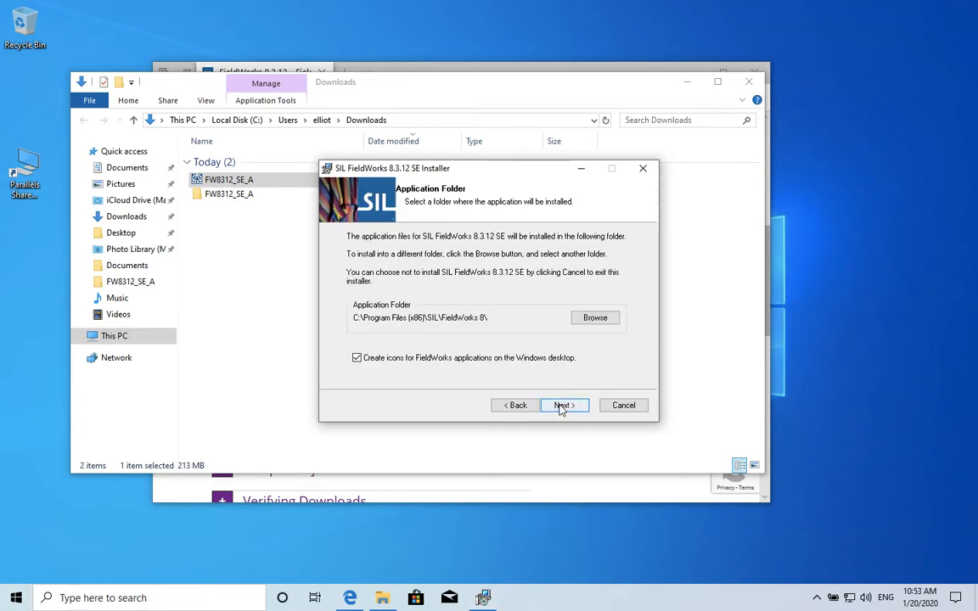
# - Install FieldWorks 8.3.12 SE with the default folders, desktop icons and features, and finish the installer
pyautogui.click(561, 406)
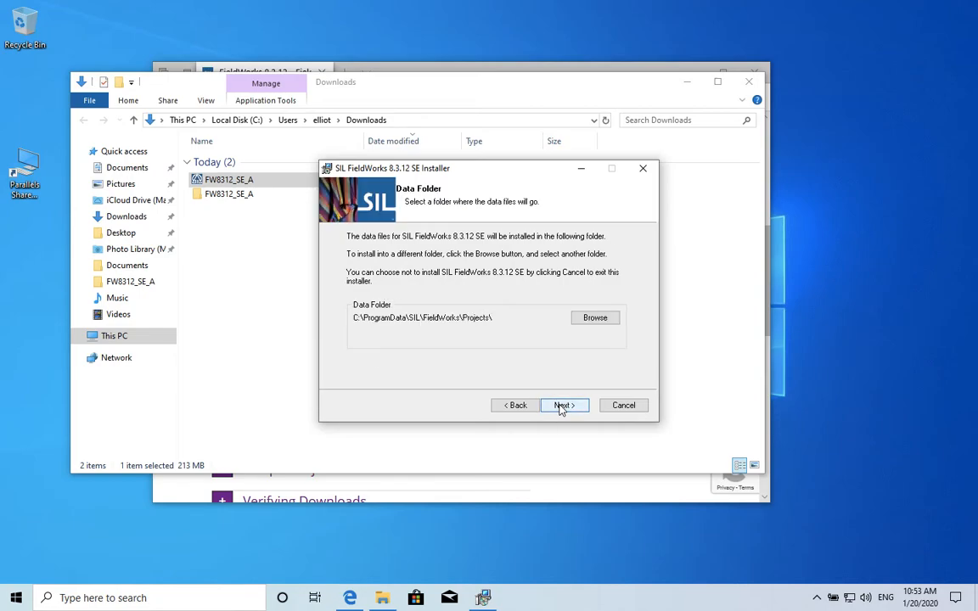
pyautogui.click(561, 407)
pyautogui.click(562, 407)
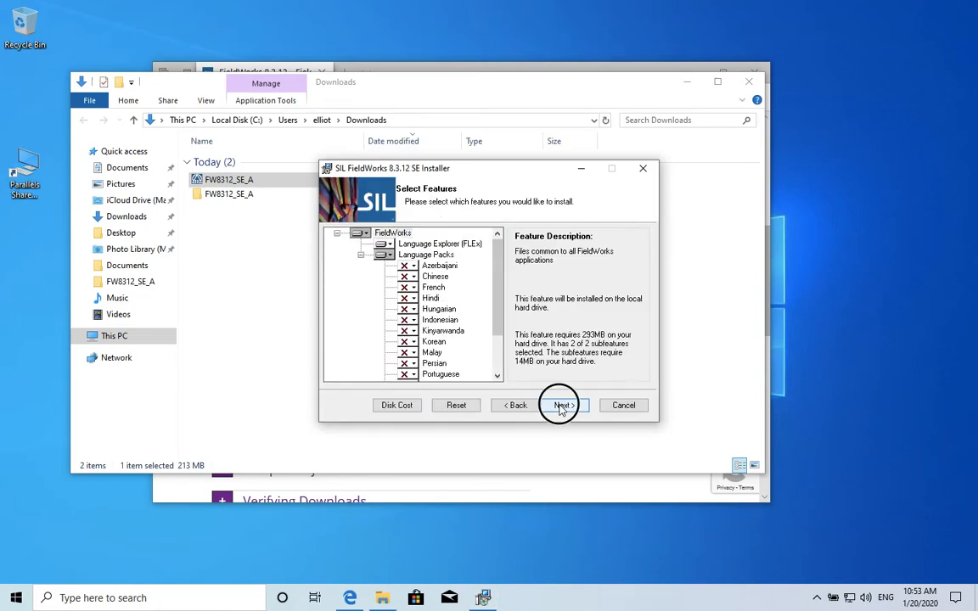
pyautogui.click(564, 406)
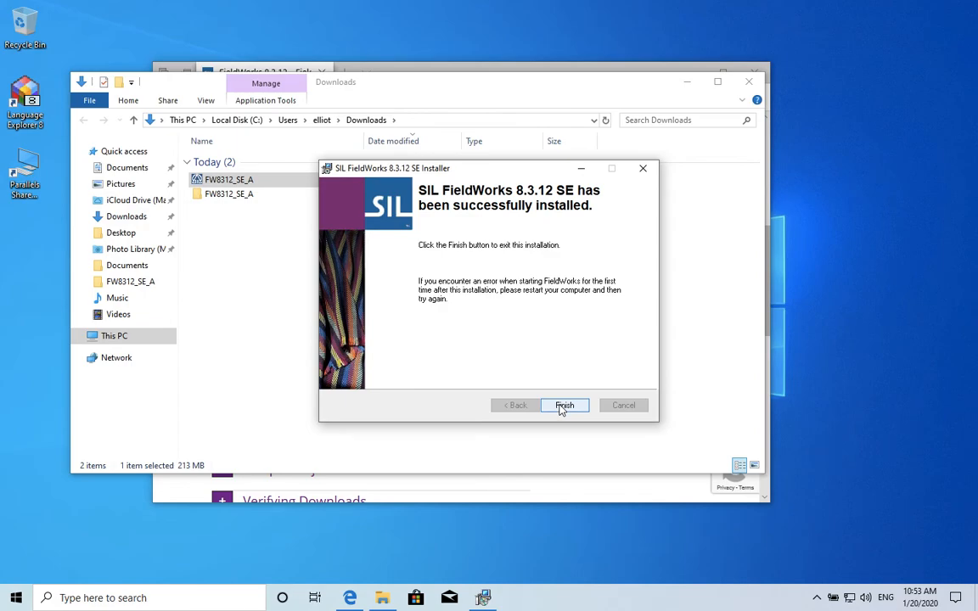
pyautogui.click(562, 407)
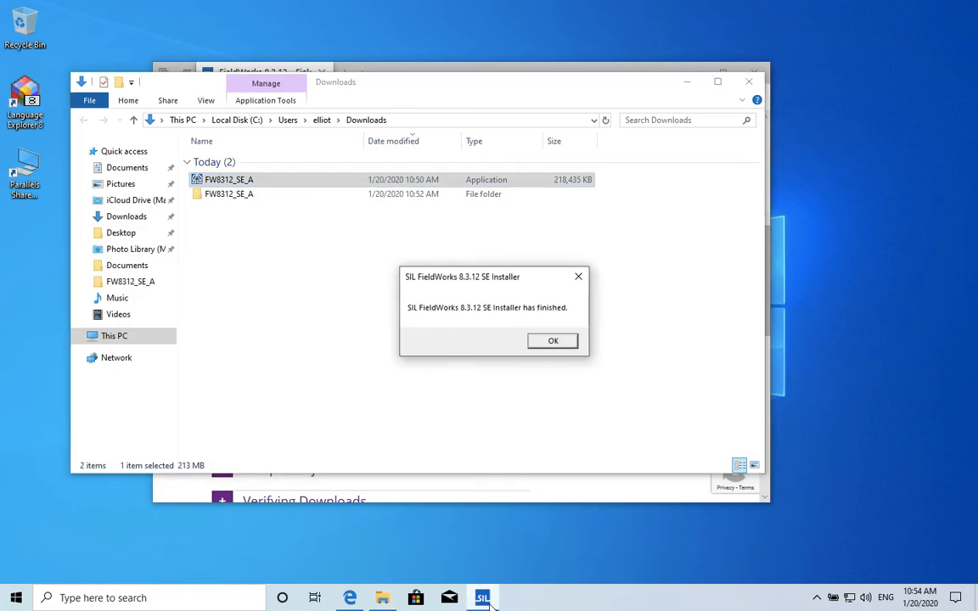
pyautogui.click(553, 341)
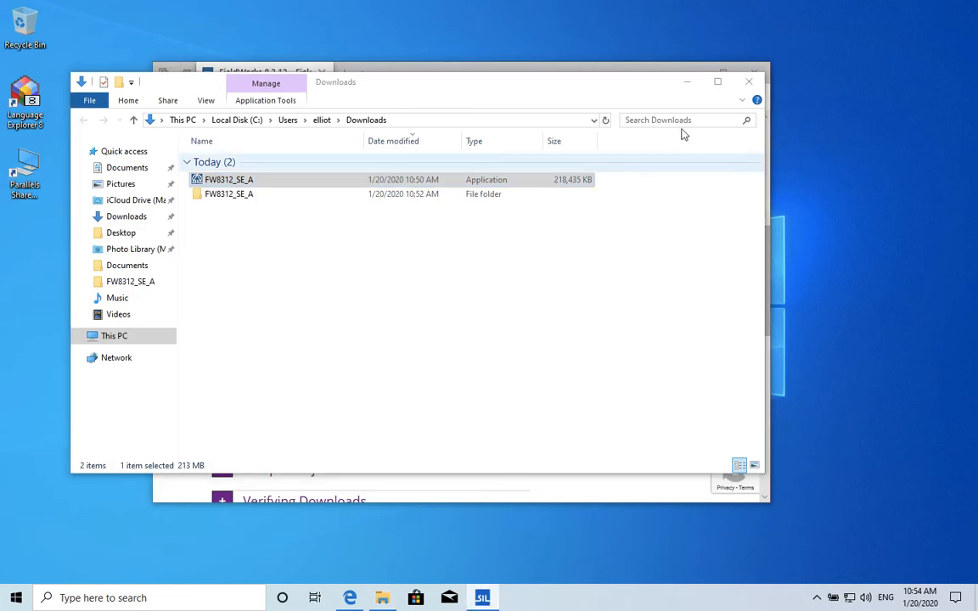
# - Minimize the Downloads and browser windows, launch Language Explorer 8 from the Windows desktop, and close its start window
pyautogui.click(688, 83)
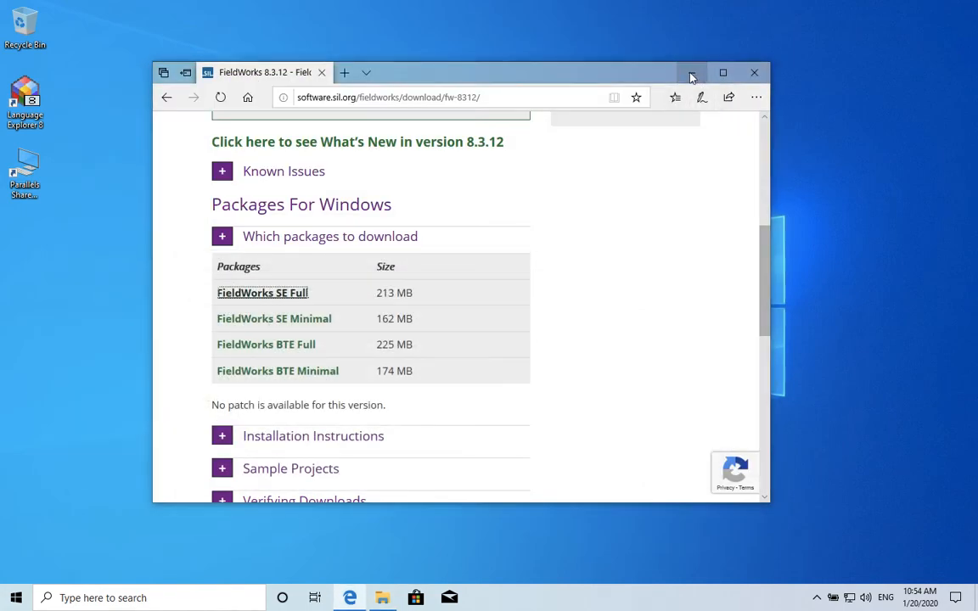
pyautogui.click(694, 73)
pyautogui.doubleClick(32, 97)
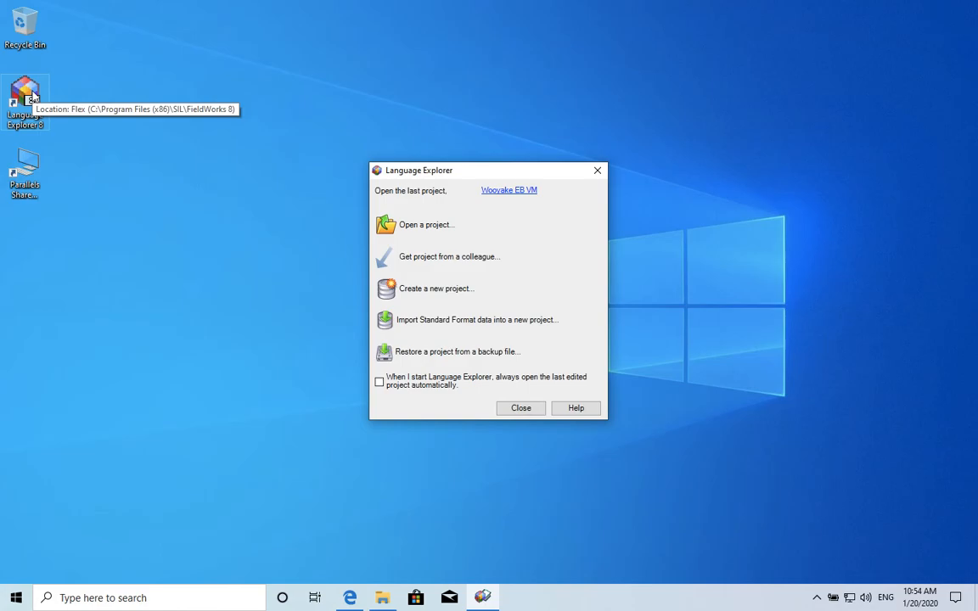
pyautogui.click(598, 175)
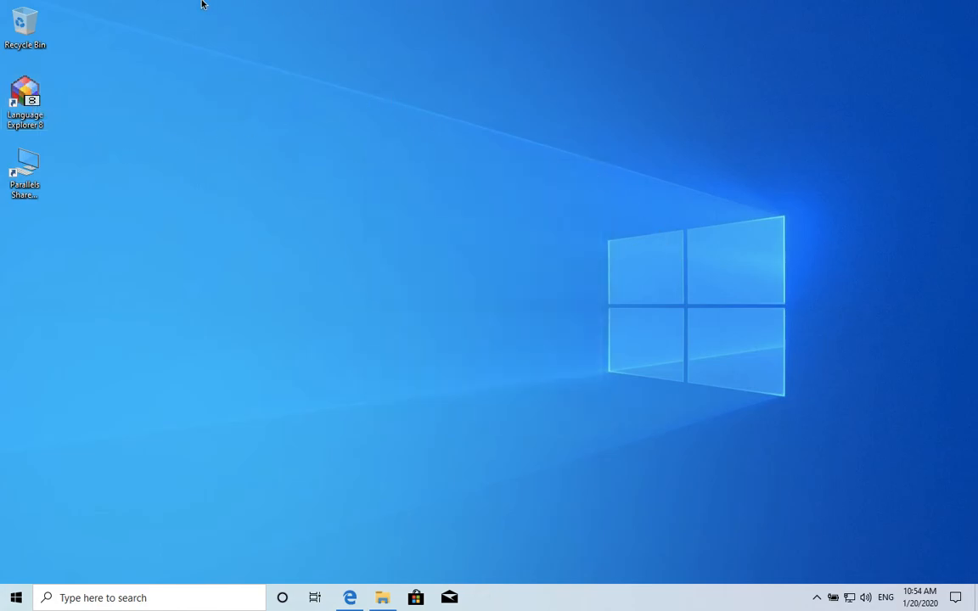
# - Return the Windows 10 virtual machine to a window and copy the Language Explorer 8 shortcut onto the Mac desktop
pyautogui.moveTo(184, 3)
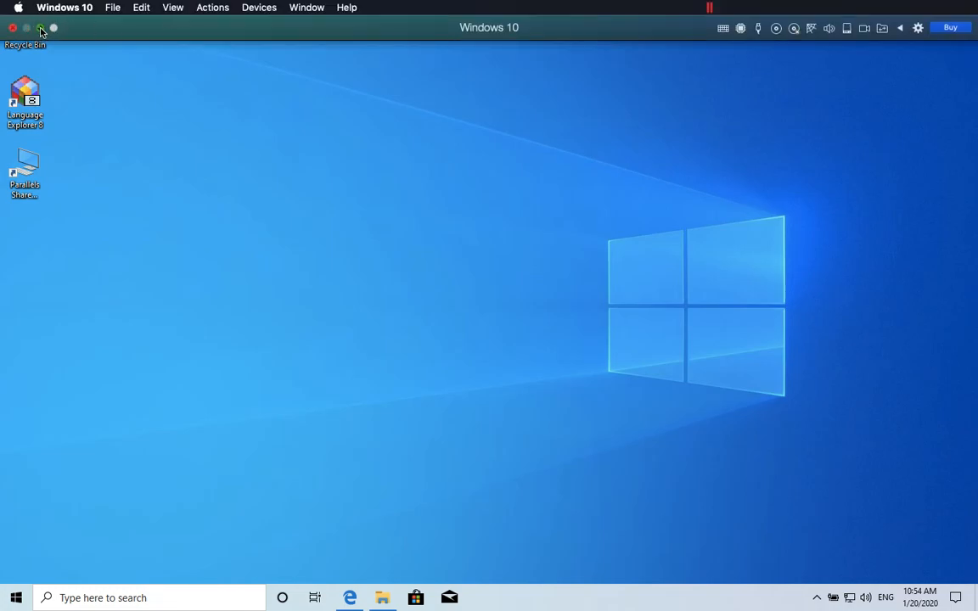
pyautogui.click(41, 30)
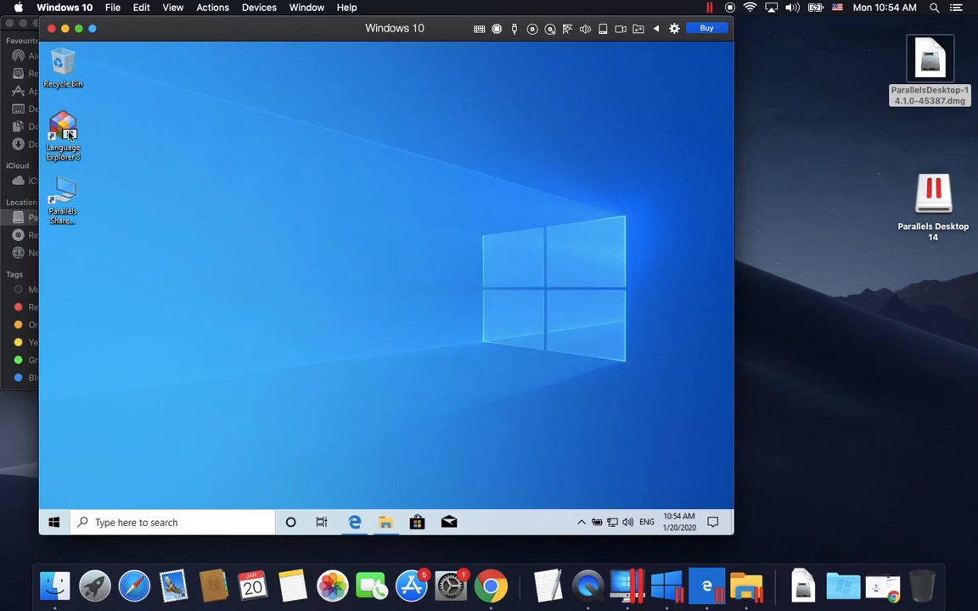
pyautogui.moveTo(63, 129); pyautogui.dragTo(926, 311)
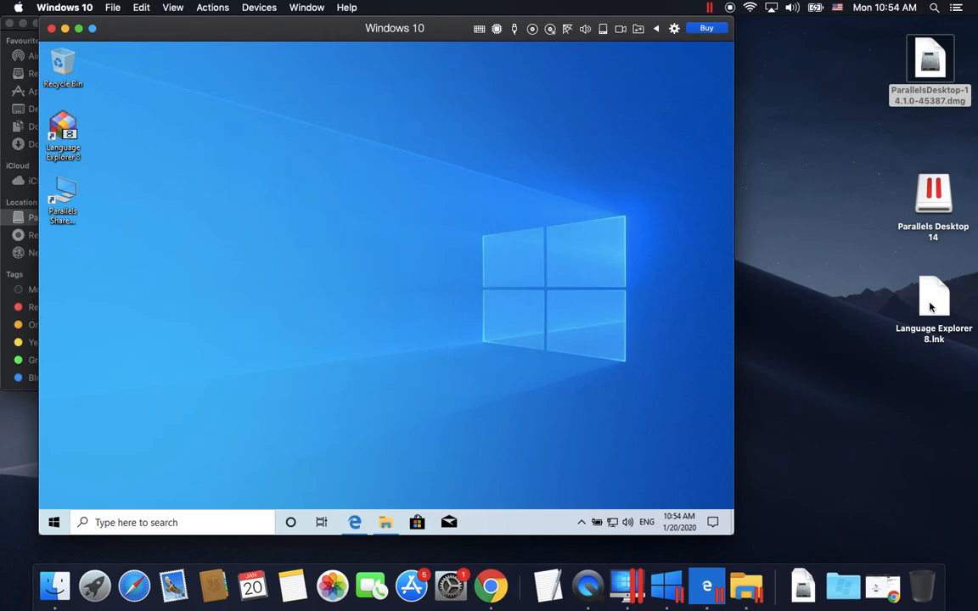
pyautogui.click(930, 307)
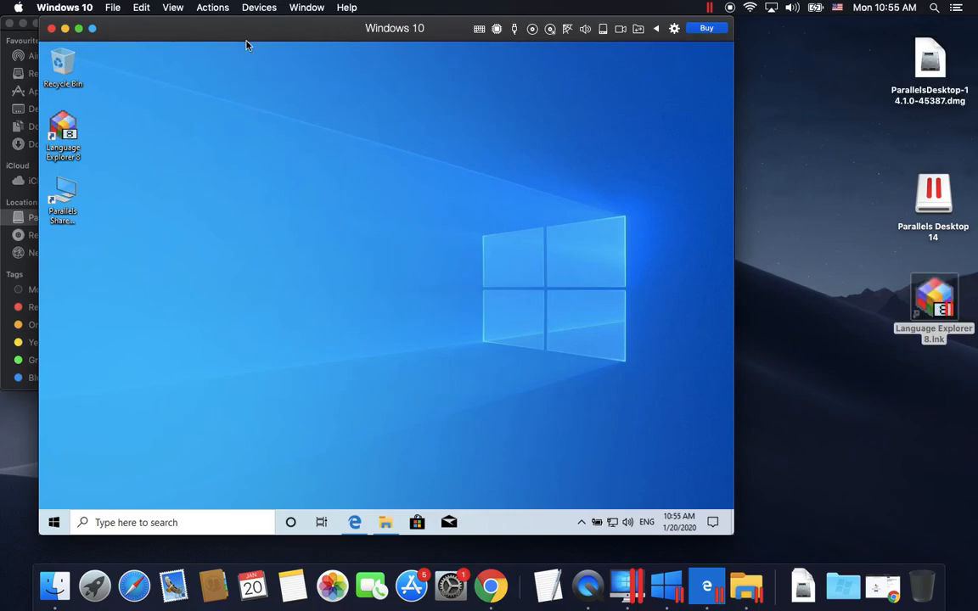
# - Close the virtual machine window, quit Parallels Desktop, and close the Parallels Desktop 14 installer window
pyautogui.click(52, 29)
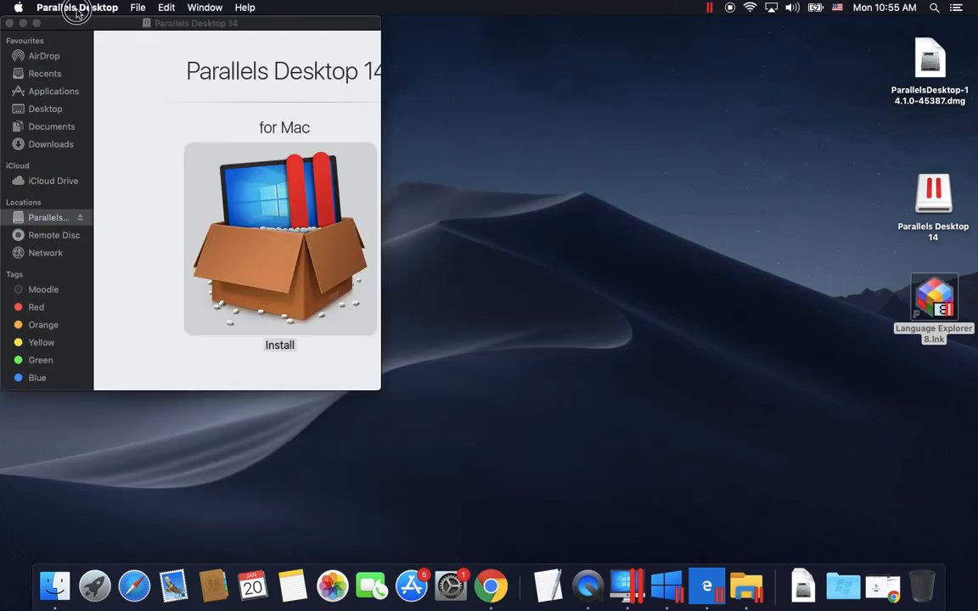
pyautogui.click(77, 12)
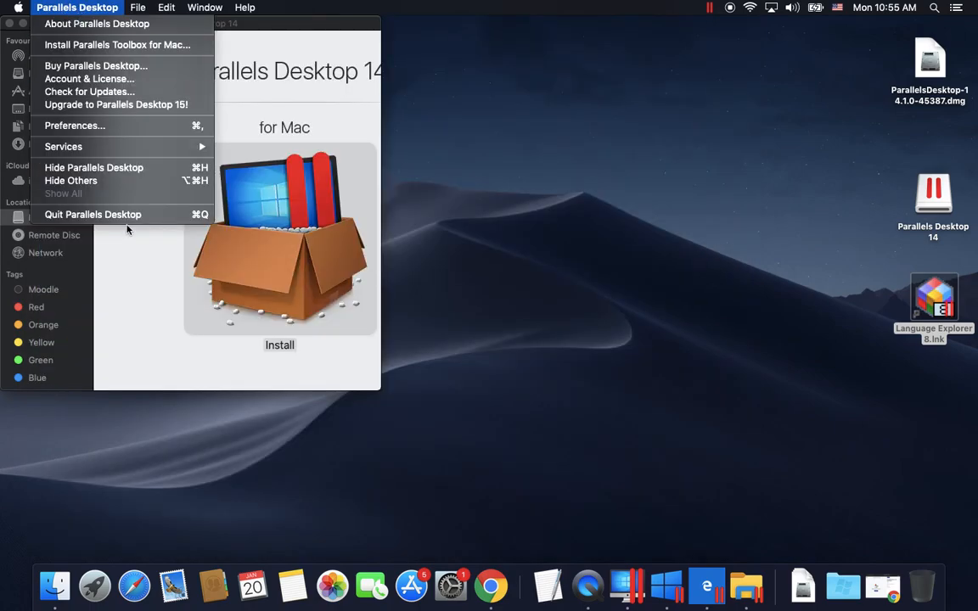
pyautogui.click(119, 213)
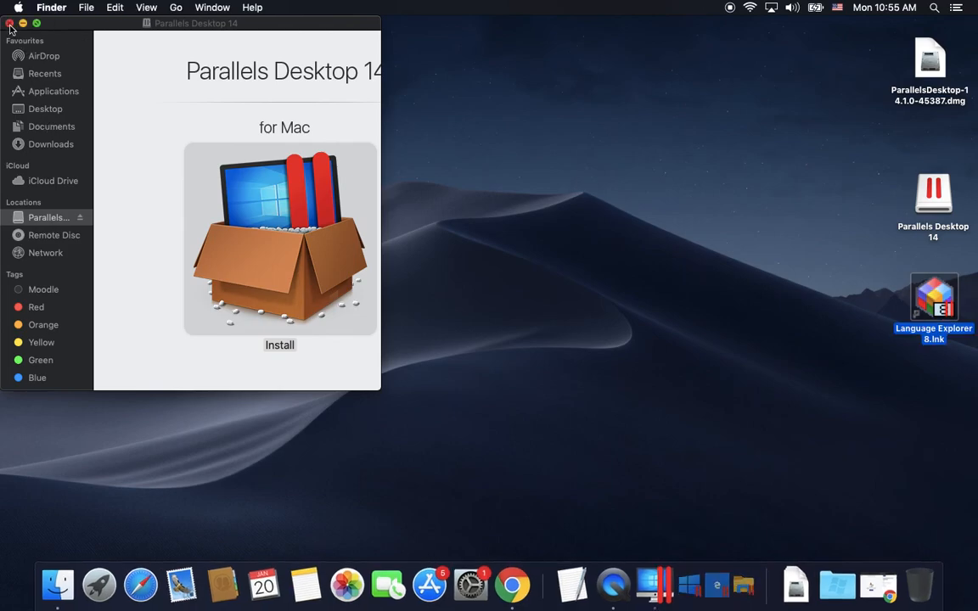
pyautogui.click(9, 23)
pyautogui.click(560, 321)
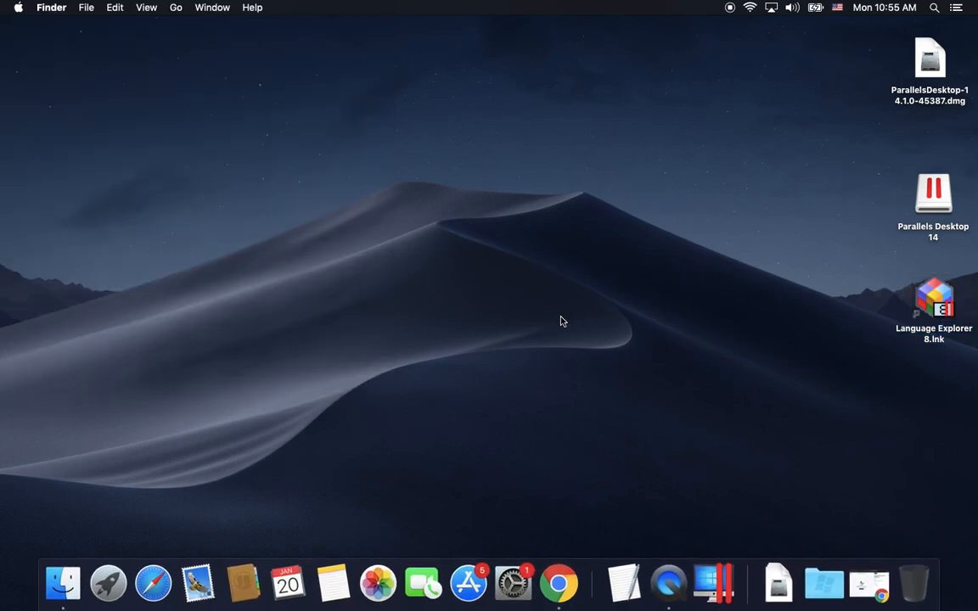
# - Launch Language Explorer 8 from its shortcut on the Mac desktop and continue with the Parallels Desktop trial
pyautogui.doubleClick(935, 302)
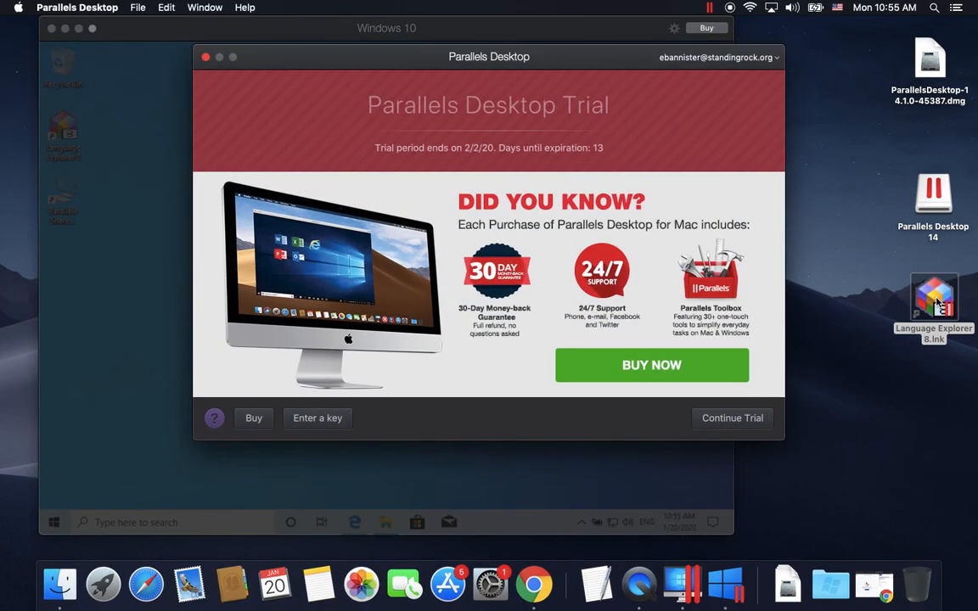
pyautogui.click(749, 418)
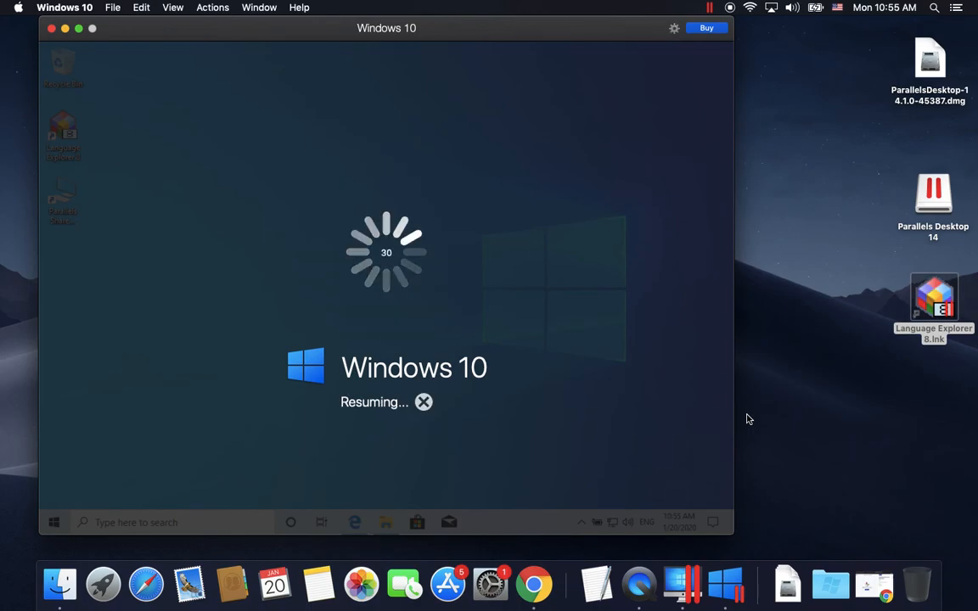